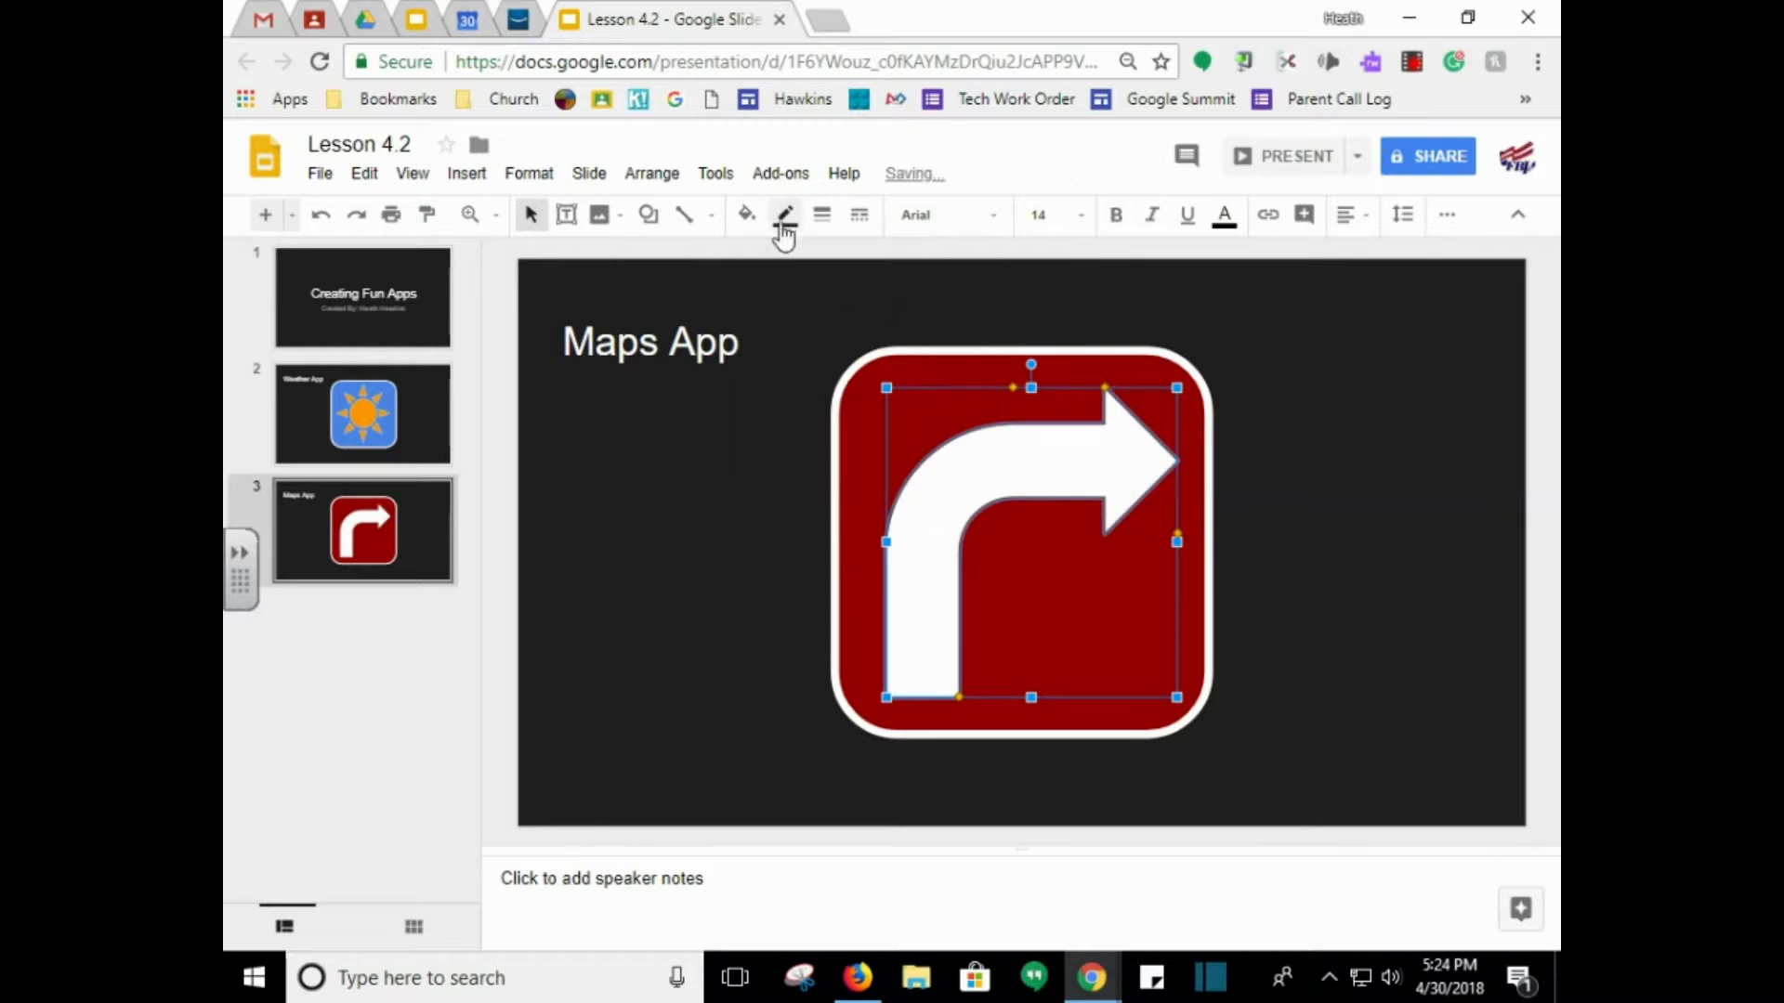
Step: Set the outline colour of the curved arrow on the Maps App slide to white
{"action": "left_click", "coordinate": [995, 287]}
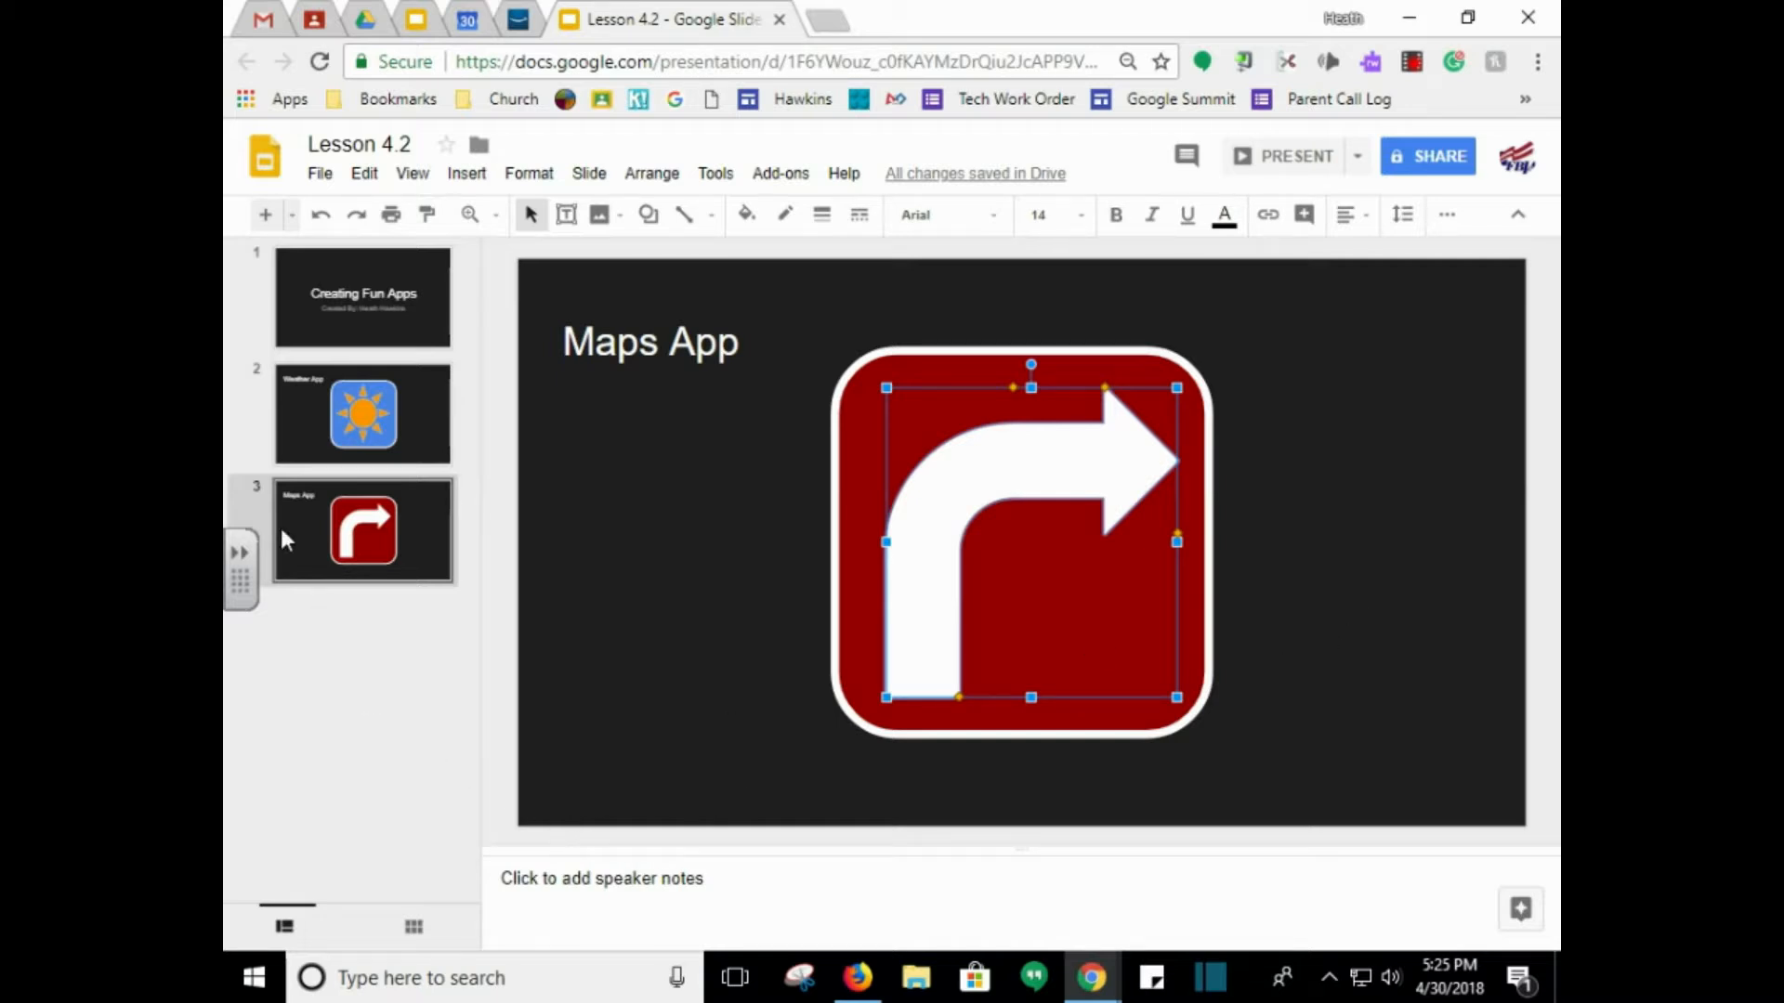
Step: Duplicate the Maps App slide and change the copy's title to "Messages App"
{"action": "right_click", "coordinate": [285, 551]}
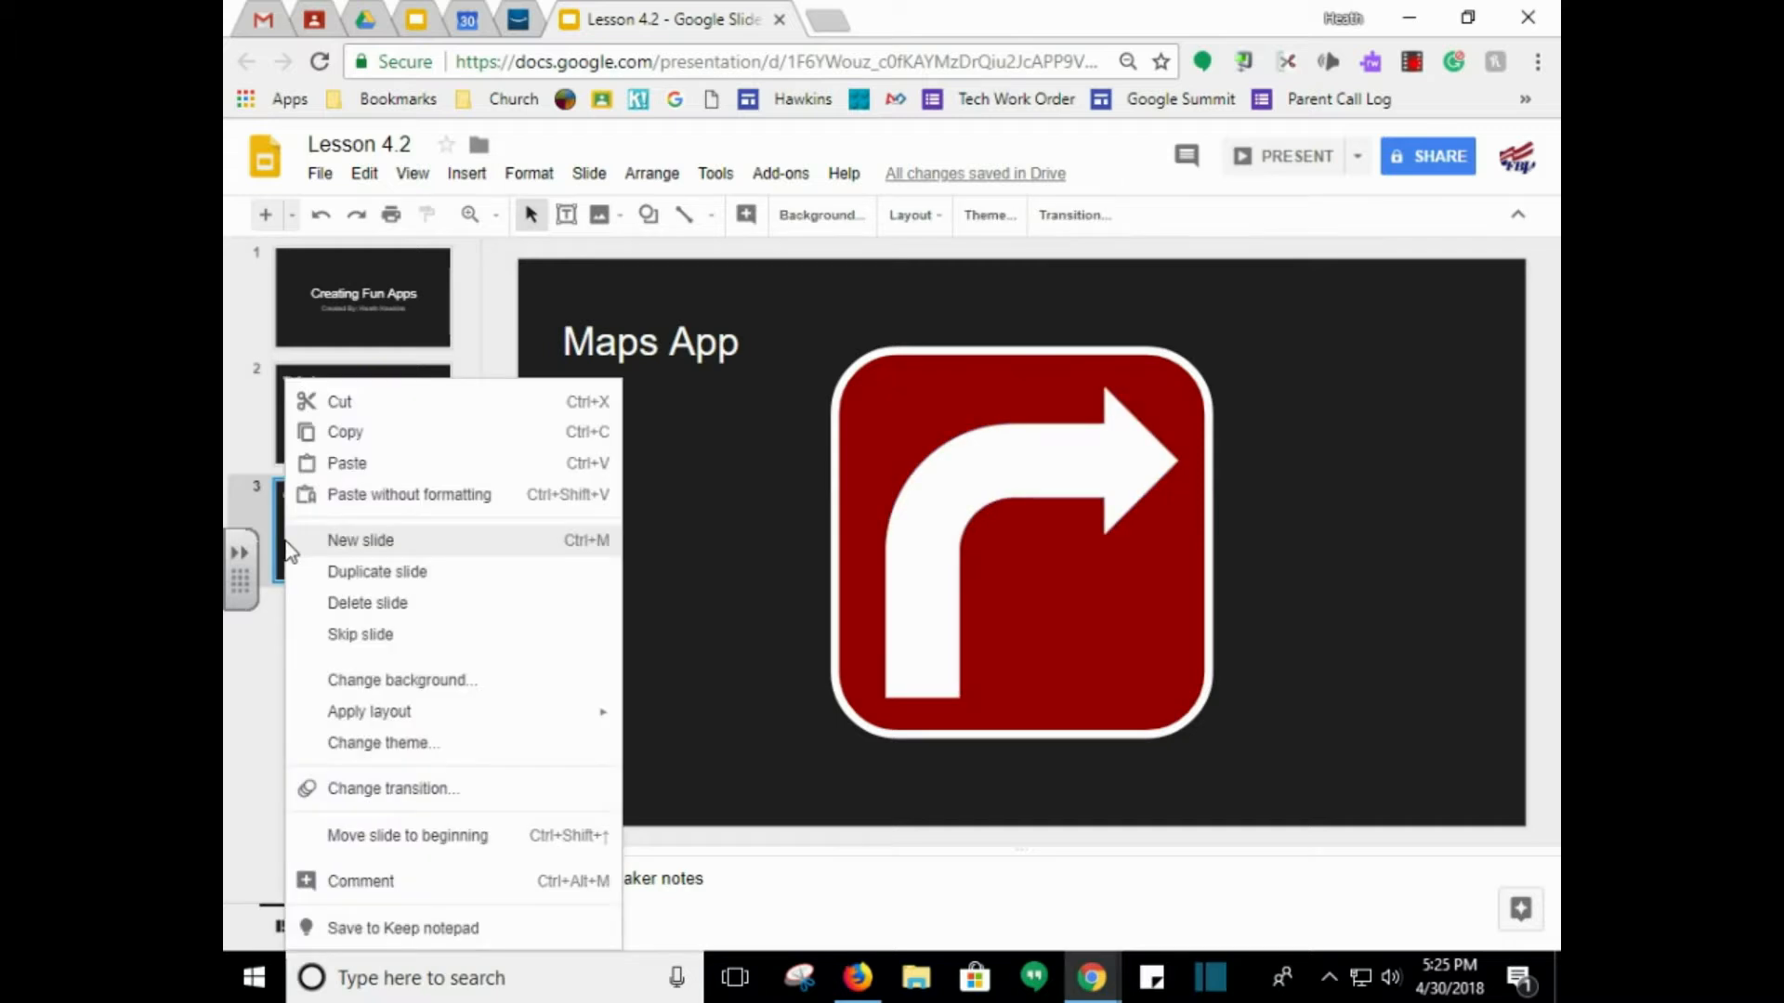
{"action": "left_click", "coordinate": [347, 569]}
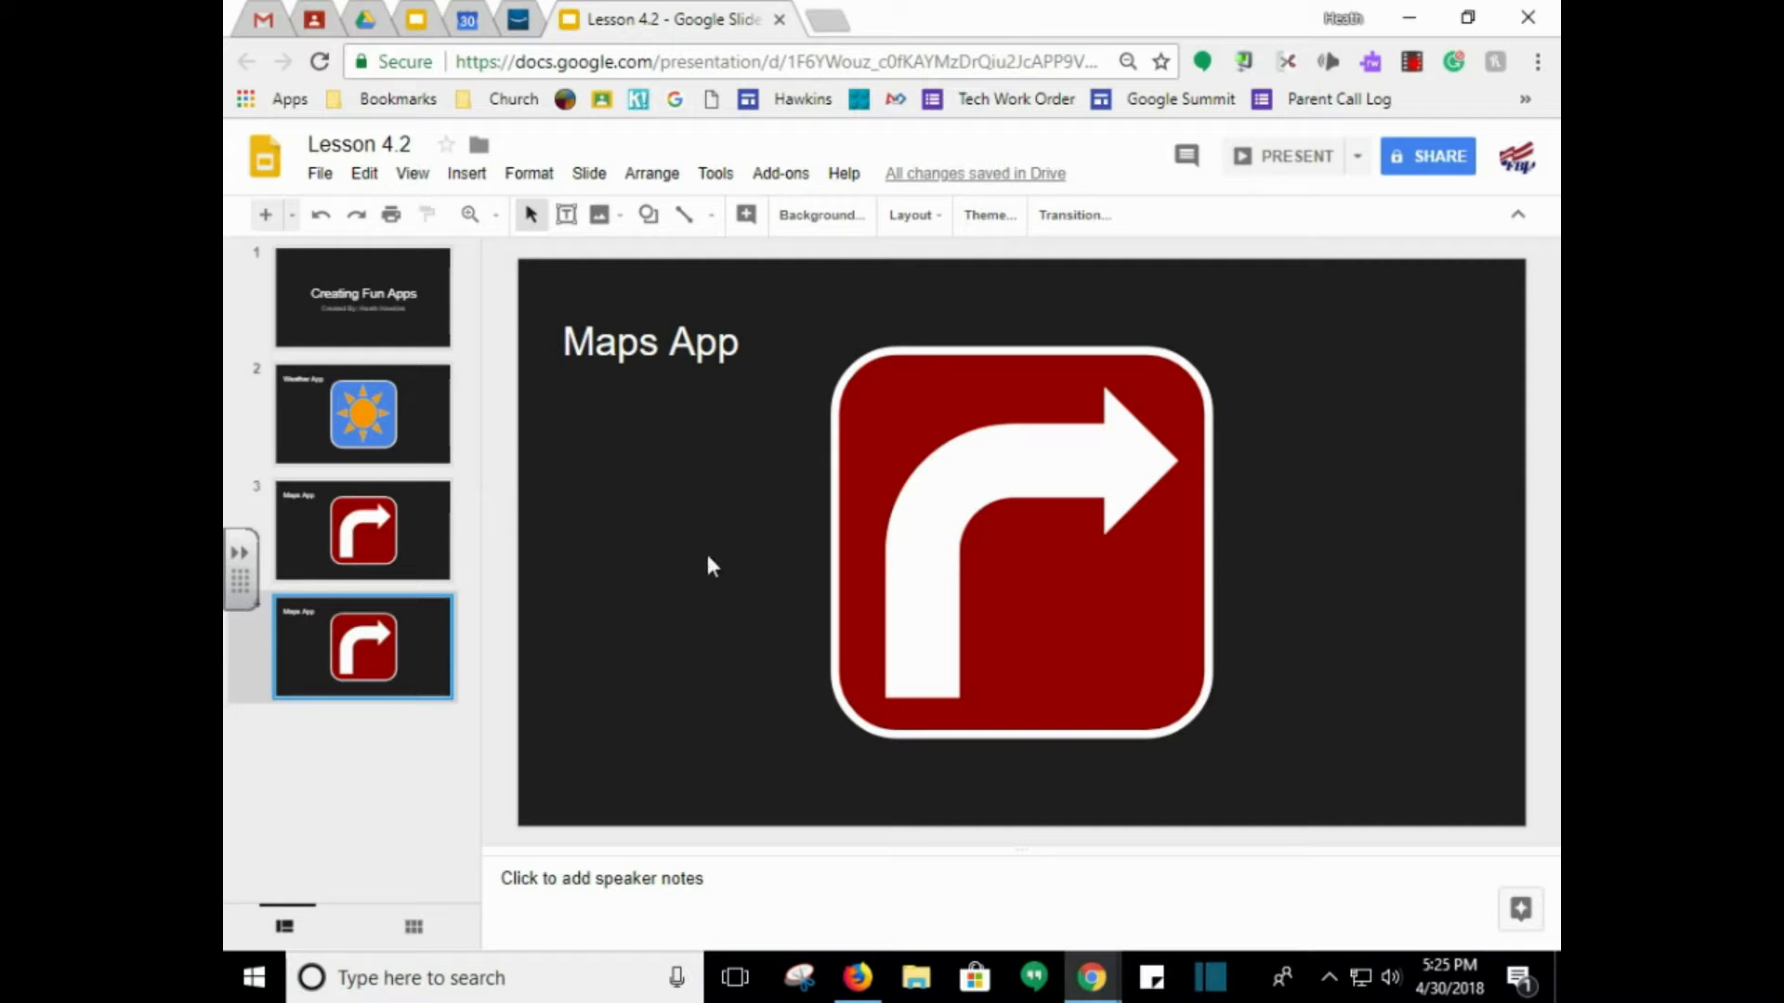
{"action": "double_click", "coordinate": [590, 345]}
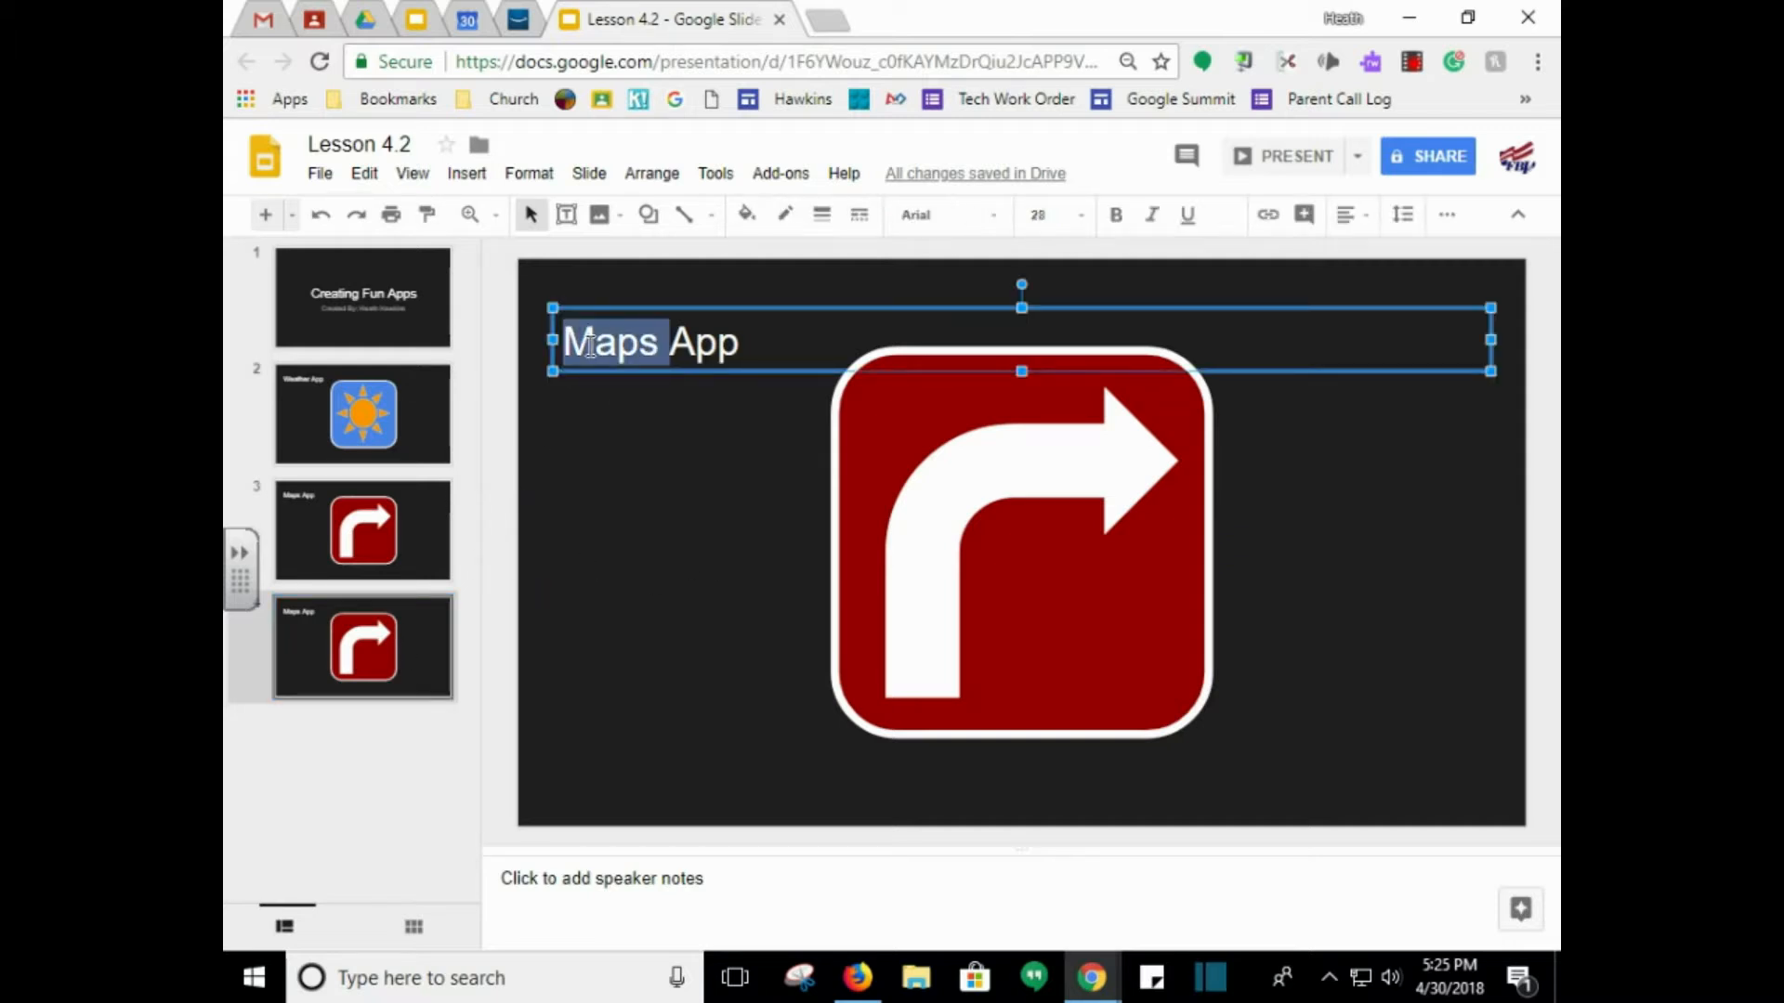
{"action": "type", "text": "Messages"}
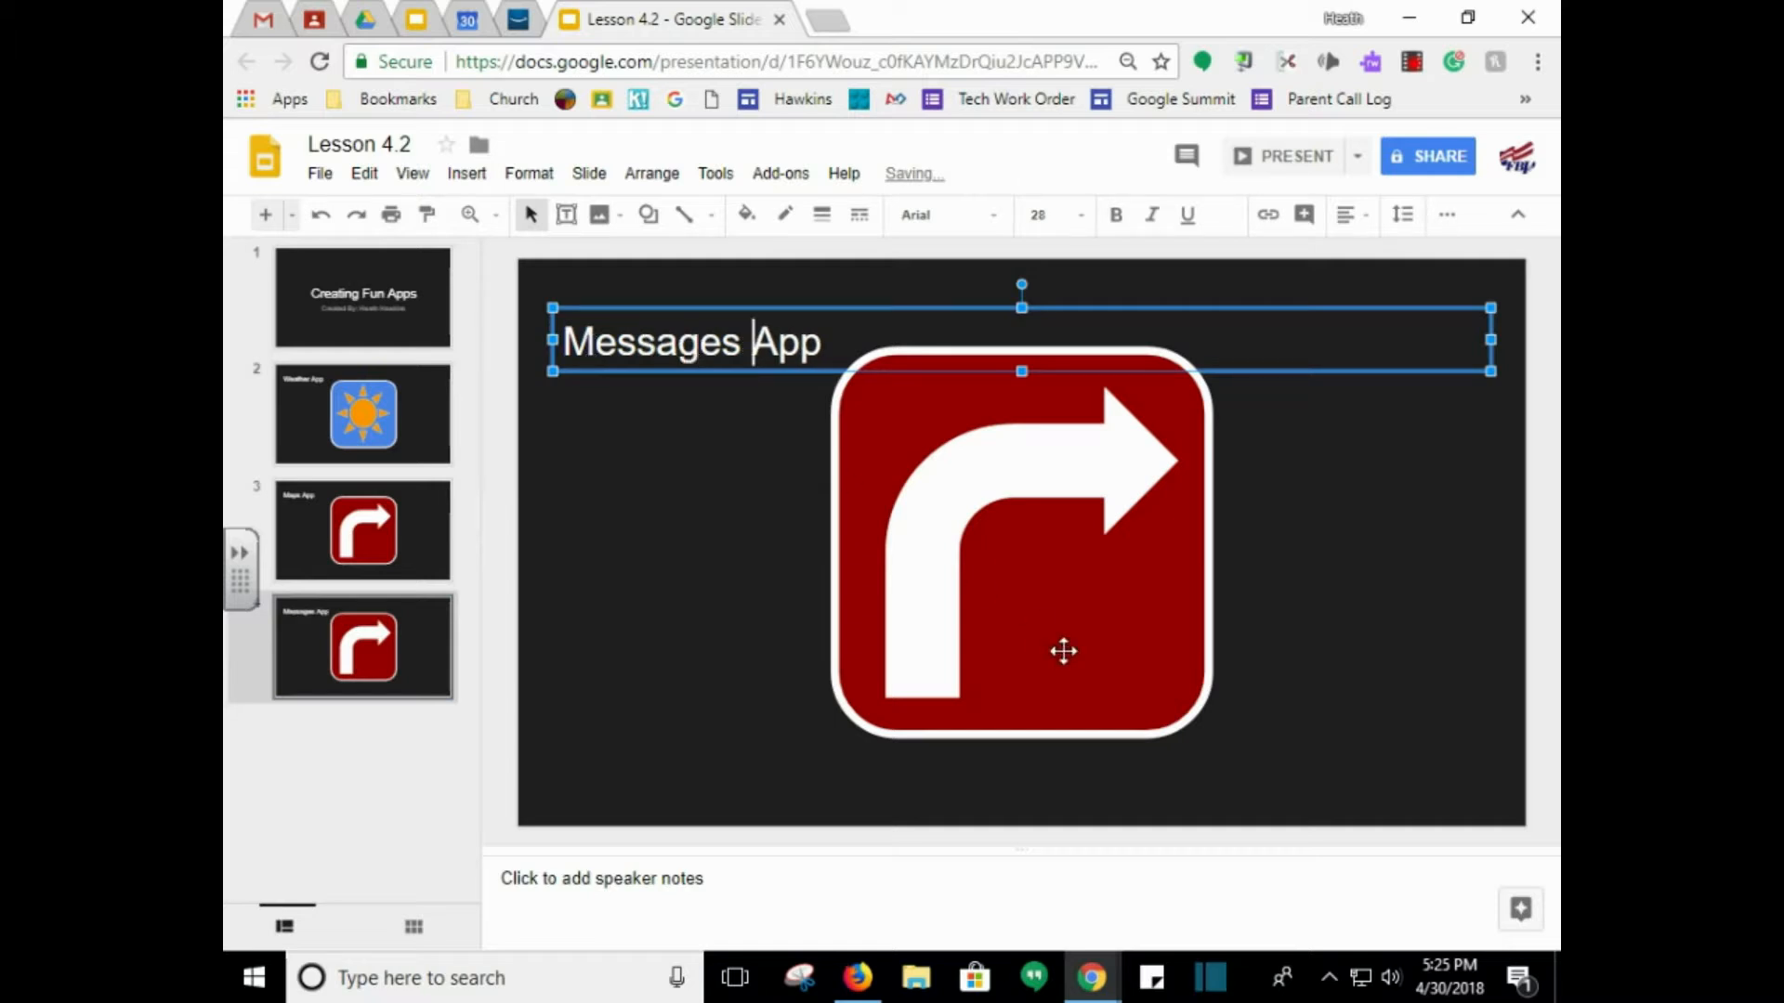
Step: Fill the rounded square on the Messages App slide with dark green and delete the curved arrow
{"action": "left_click", "coordinate": [862, 682]}
{"action": "left_click", "coordinate": [747, 216]}
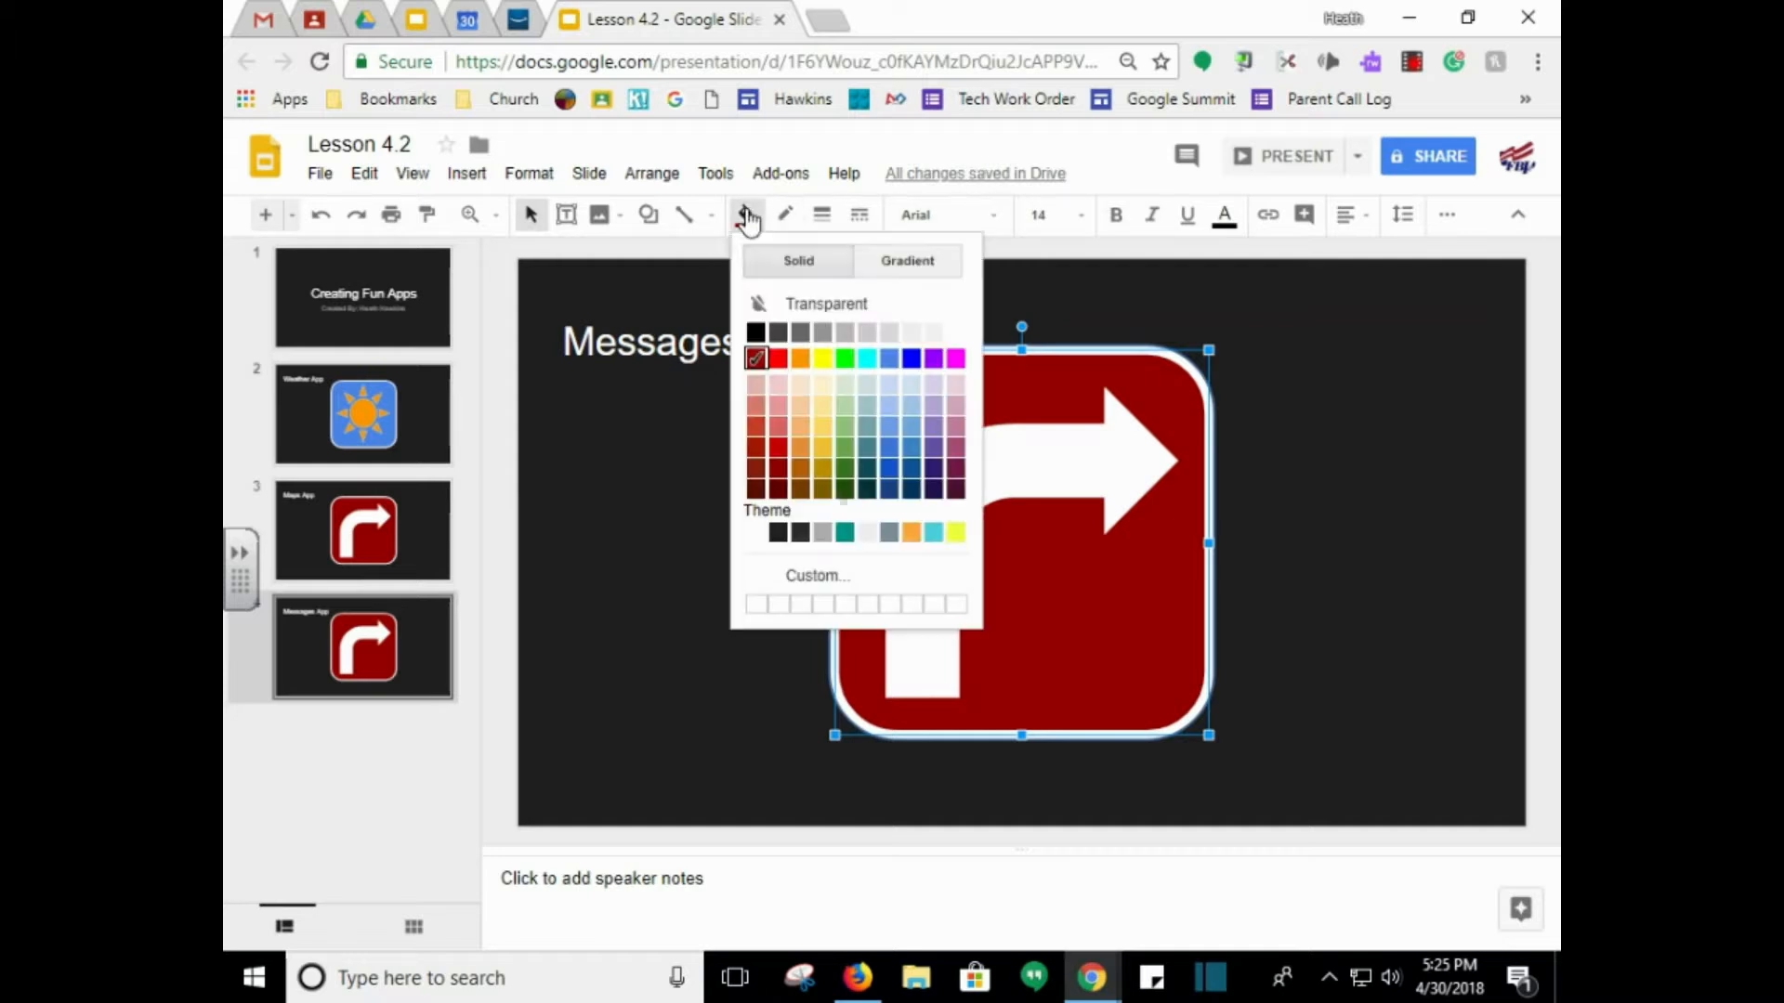
{"action": "left_click", "coordinate": [845, 479]}
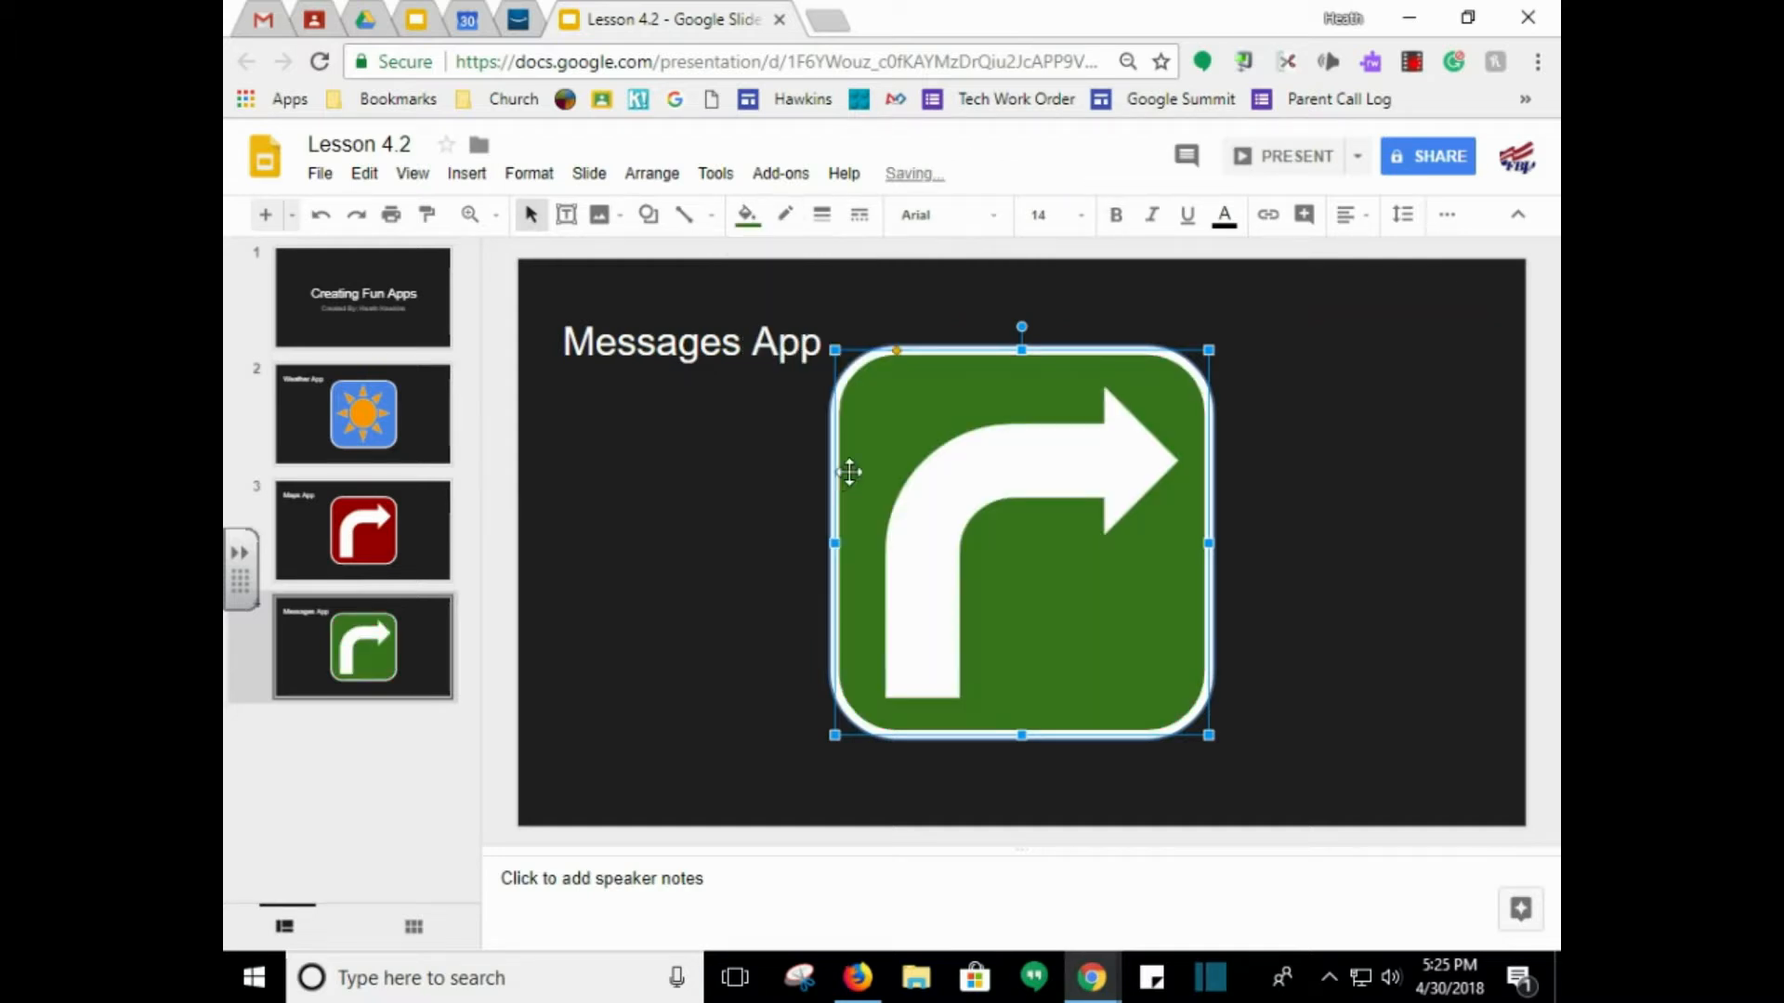
{"action": "left_click", "coordinate": [1003, 485]}
{"action": "key", "text": "Delete"}
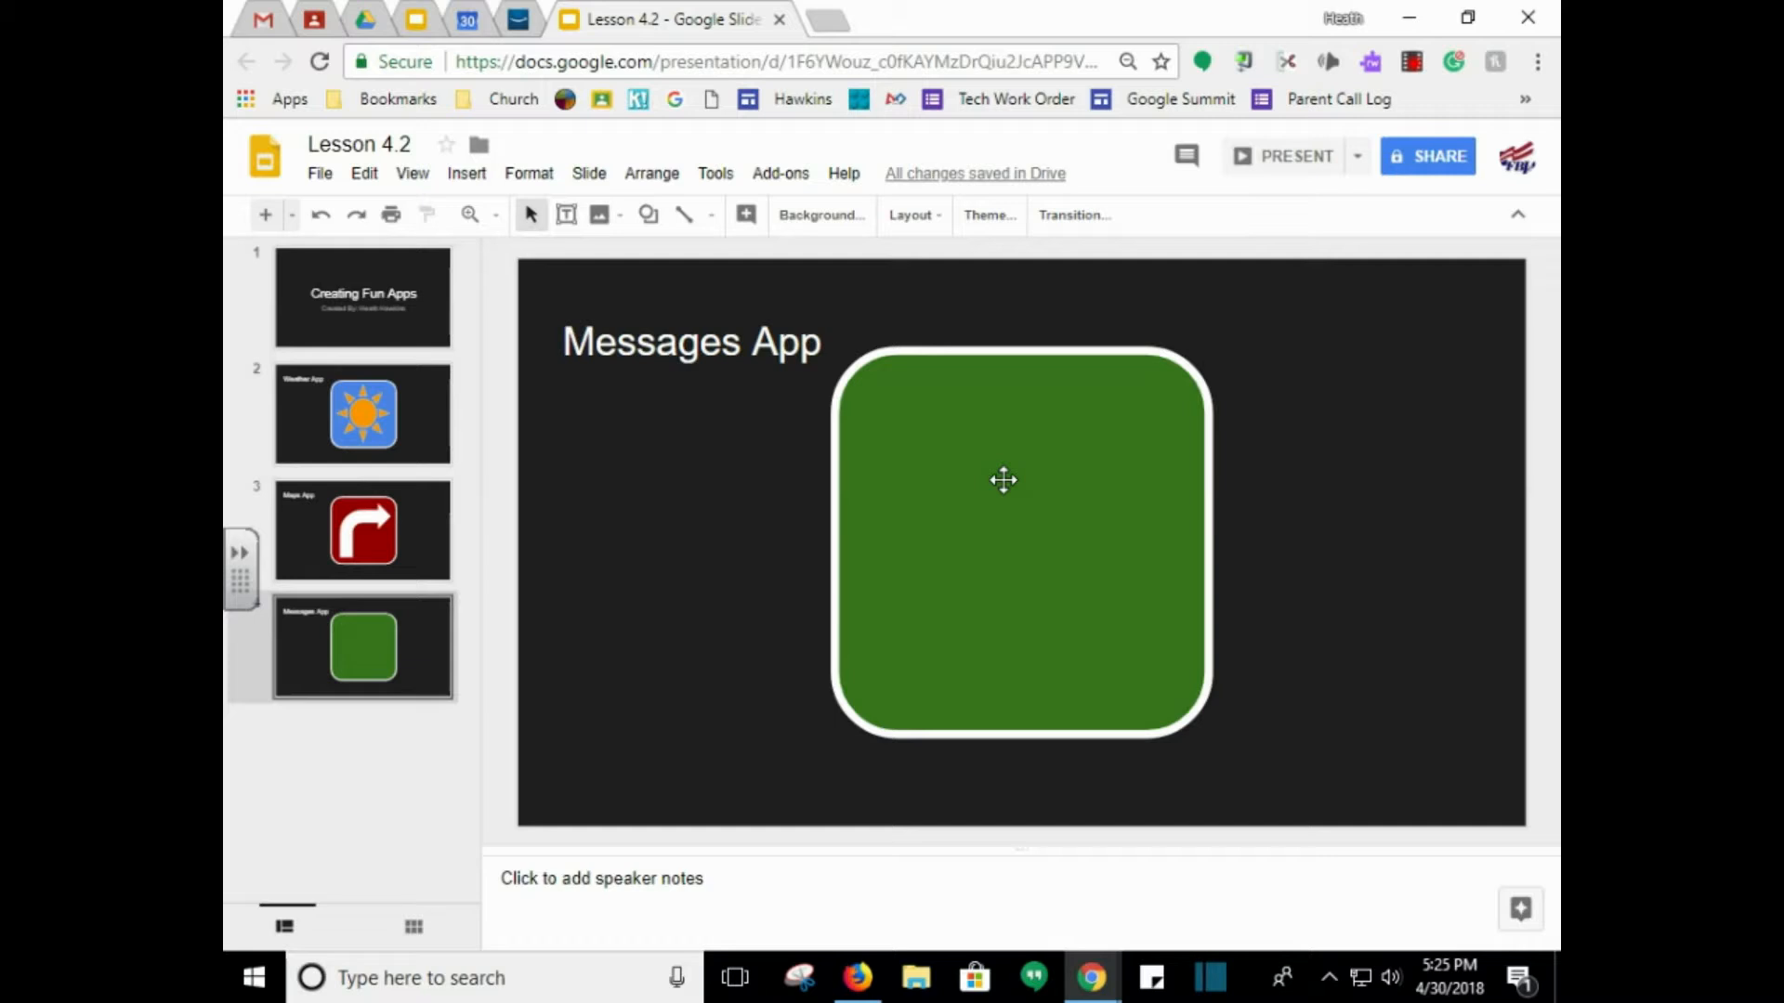
Step: Draw an oval speech-bubble callout that nearly fills the green rounded square, adjusting its size and position to centre it
{"action": "left_click", "coordinate": [648, 218]}
{"action": "mouse_move", "coordinate": [711, 320]}
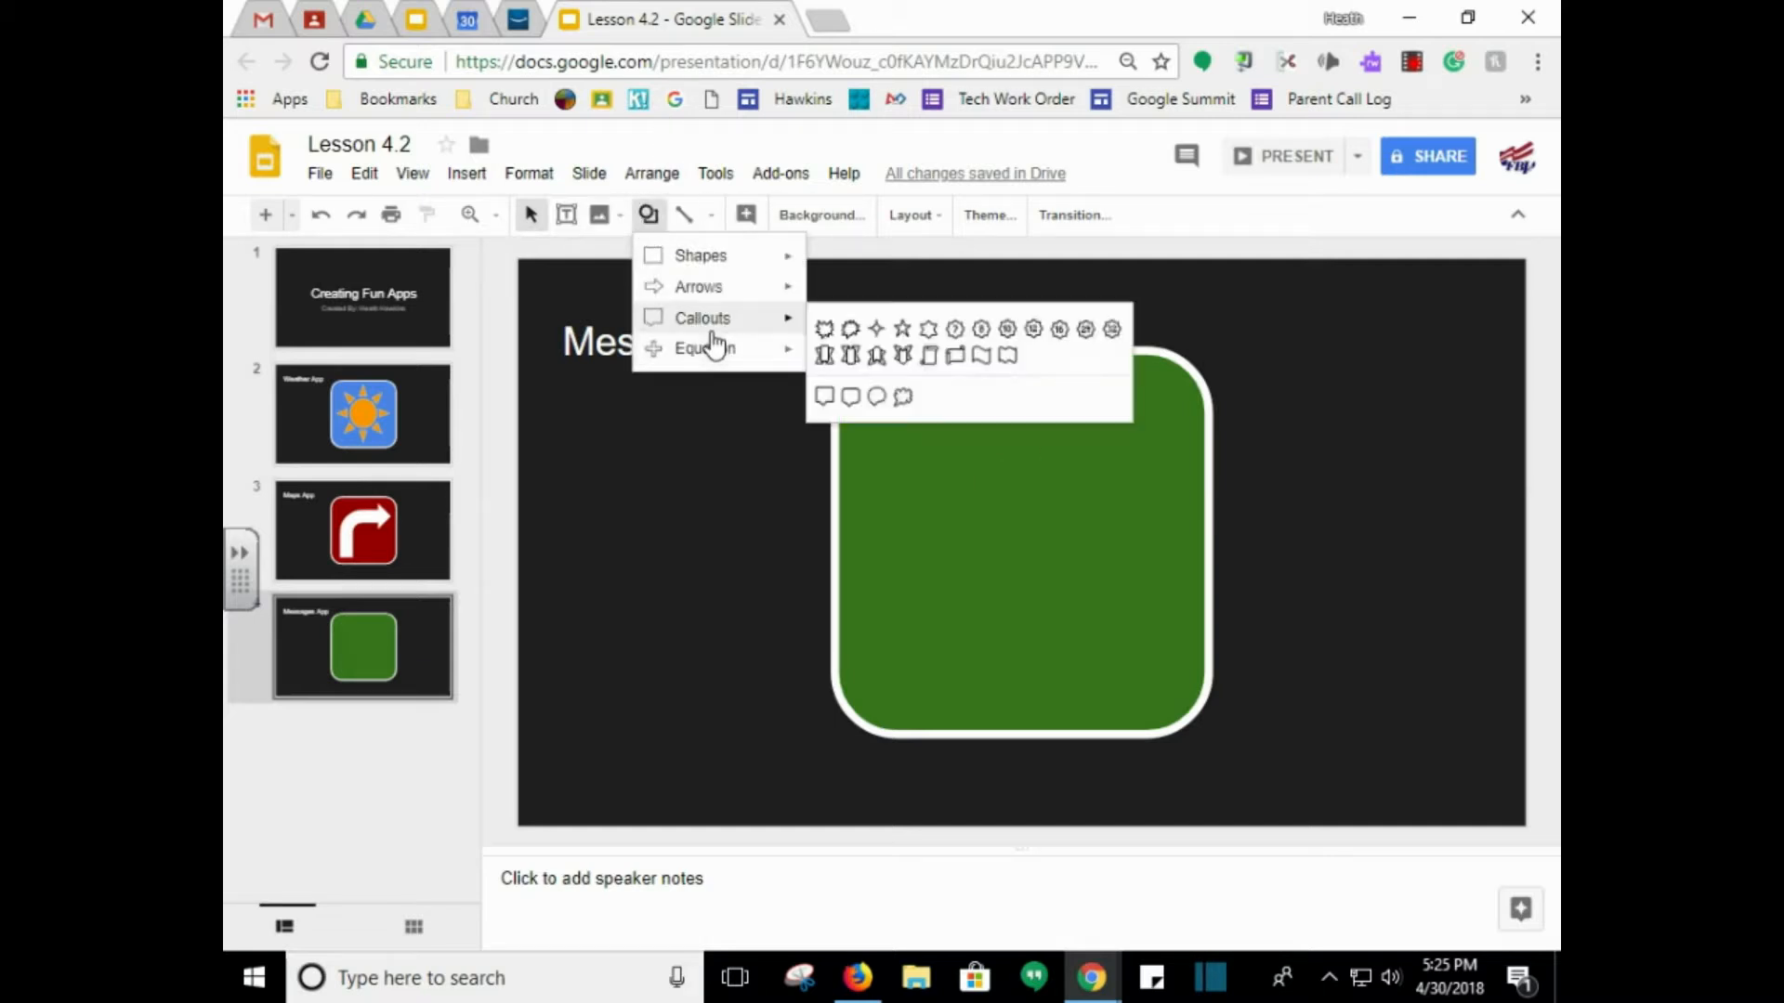
{"action": "left_click", "coordinate": [877, 398]}
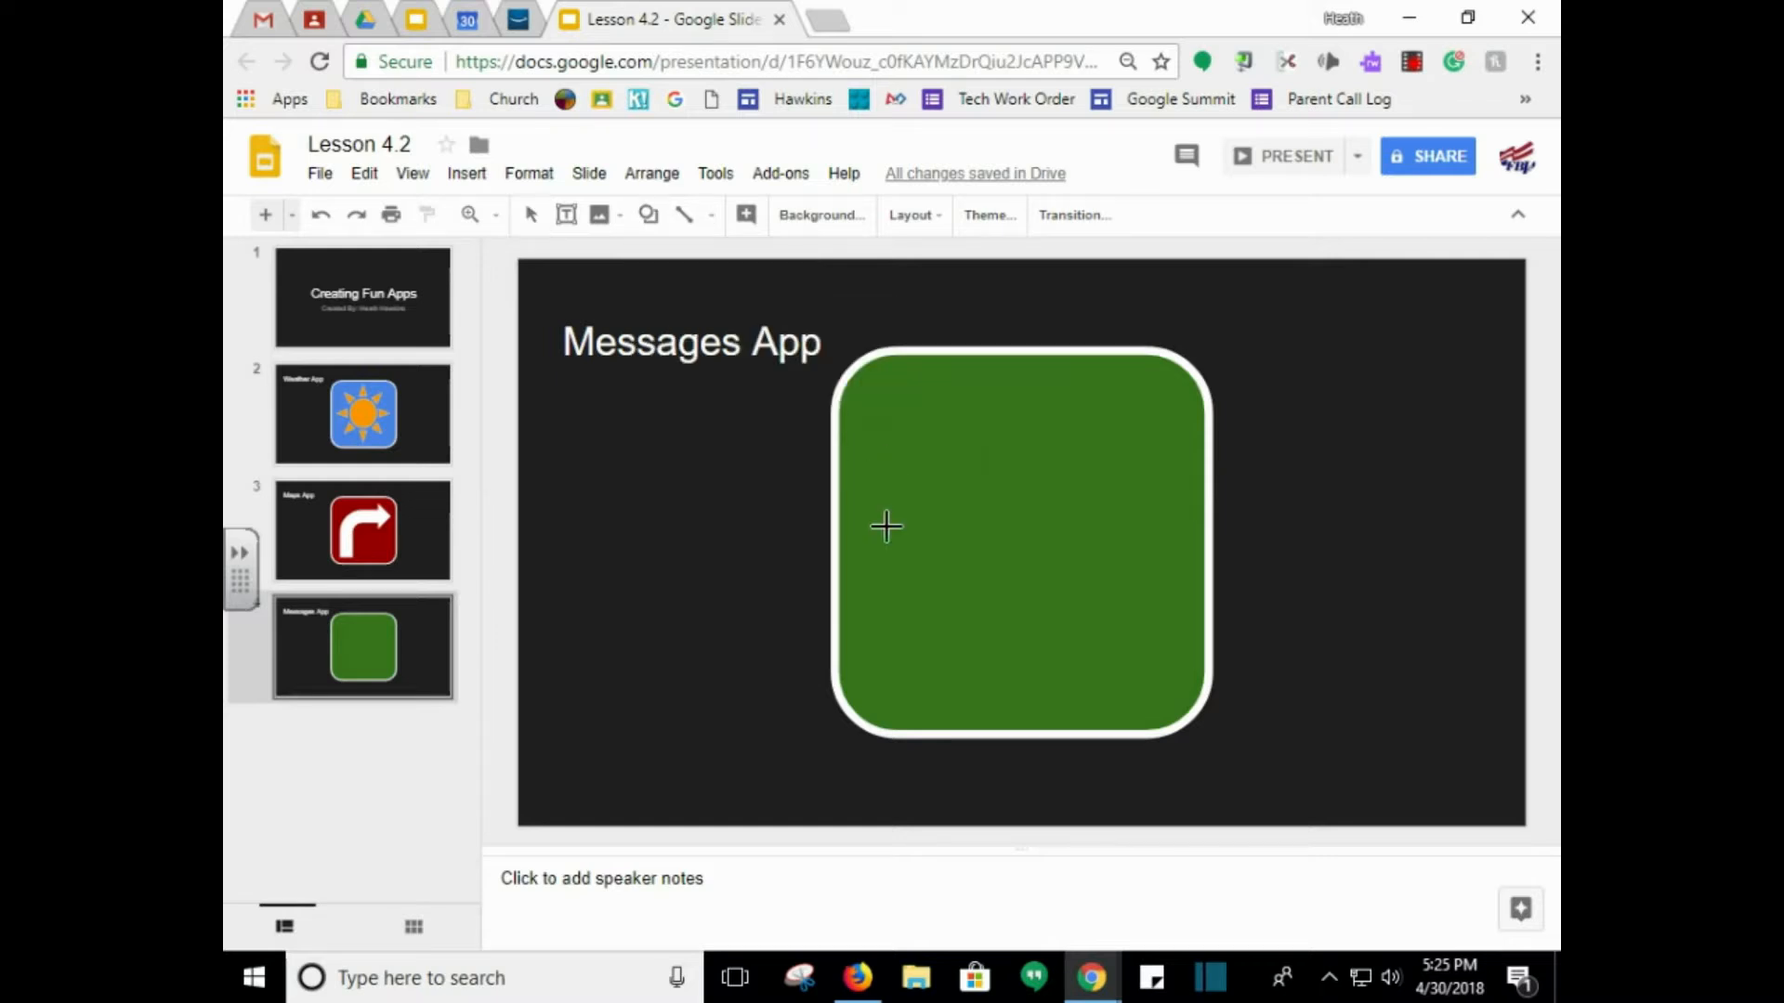
{"action": "mouse_move", "coordinate": [856, 711]}
{"action": "left_mouse_down"}
{"action": "mouse_move", "coordinate": [900, 604]}
{"action": "mouse_move", "coordinate": [1177, 382]}
{"action": "left_mouse_up"}
{"action": "left_click_drag", "start_coordinate": [978, 586], "coordinate": [975, 569]}
{"action": "left_click_drag", "start_coordinate": [1173, 369], "coordinate": [1174, 381]}
{"action": "mouse_move", "coordinate": [1047, 558]}
{"action": "left_mouse_down"}
{"action": "mouse_move", "coordinate": [1053, 532]}
{"action": "mouse_move", "coordinate": [1053, 568]}
{"action": "left_mouse_up"}
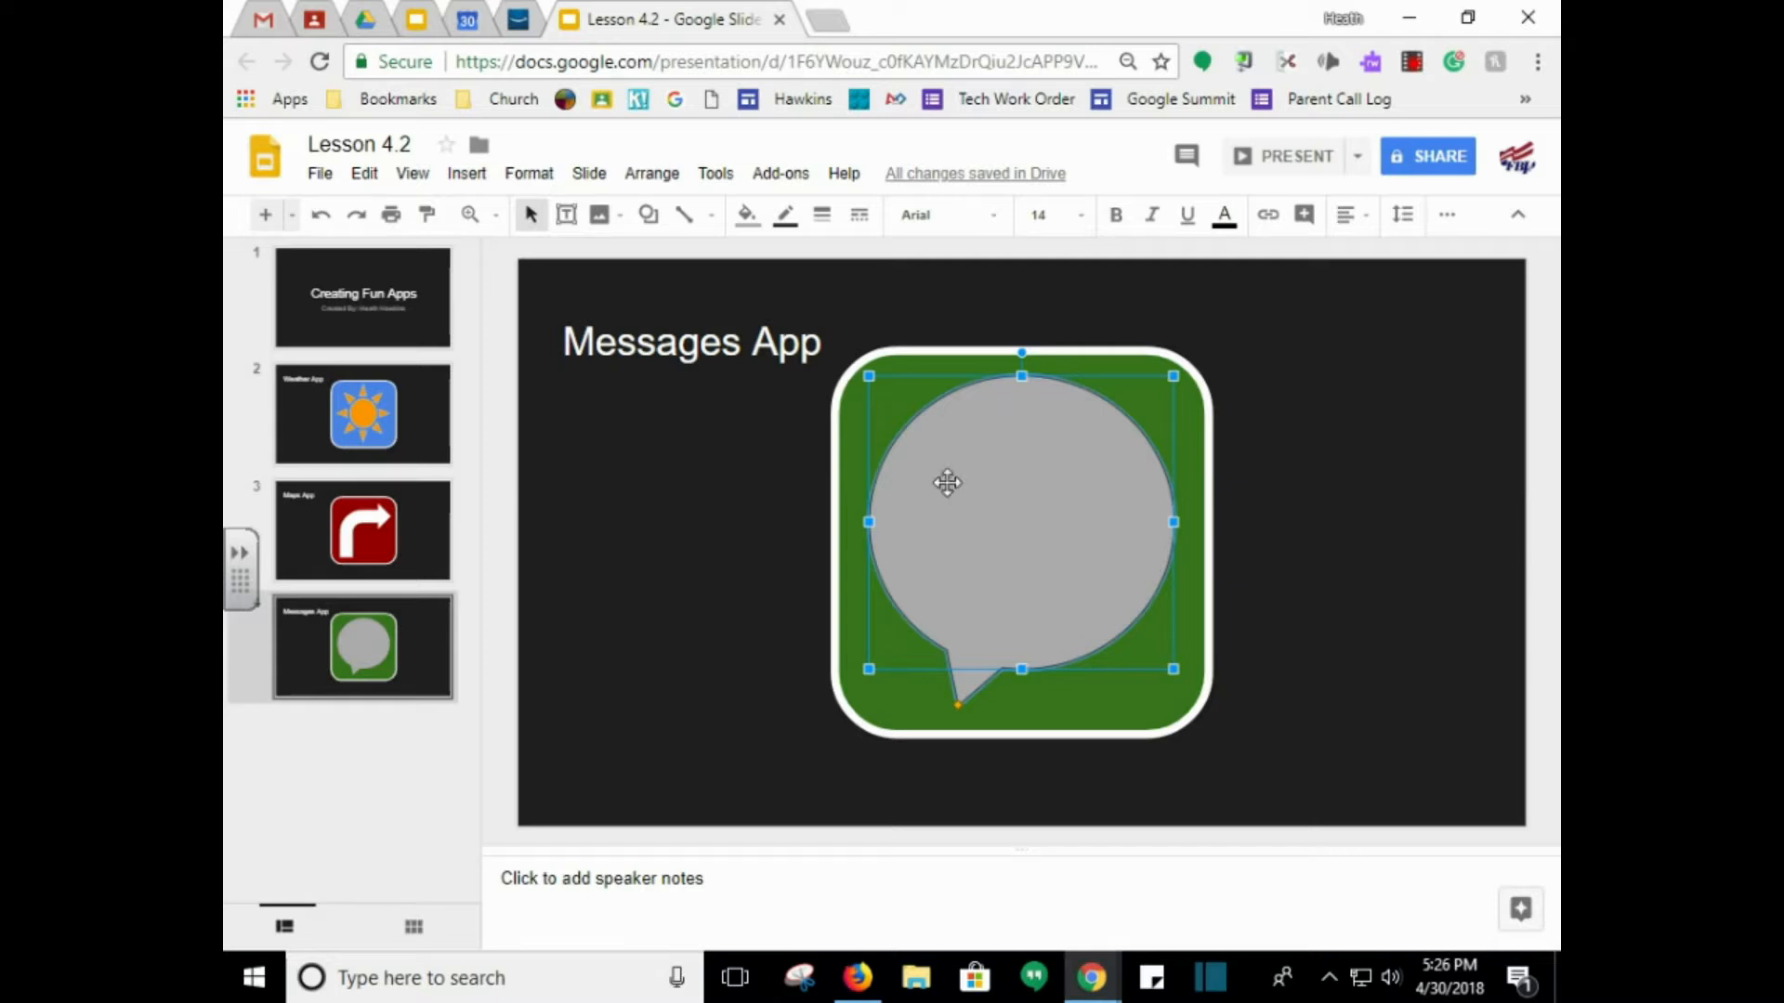
Step: Set both the fill and the outline of the speech bubble to white
{"action": "left_click", "coordinate": [746, 214]}
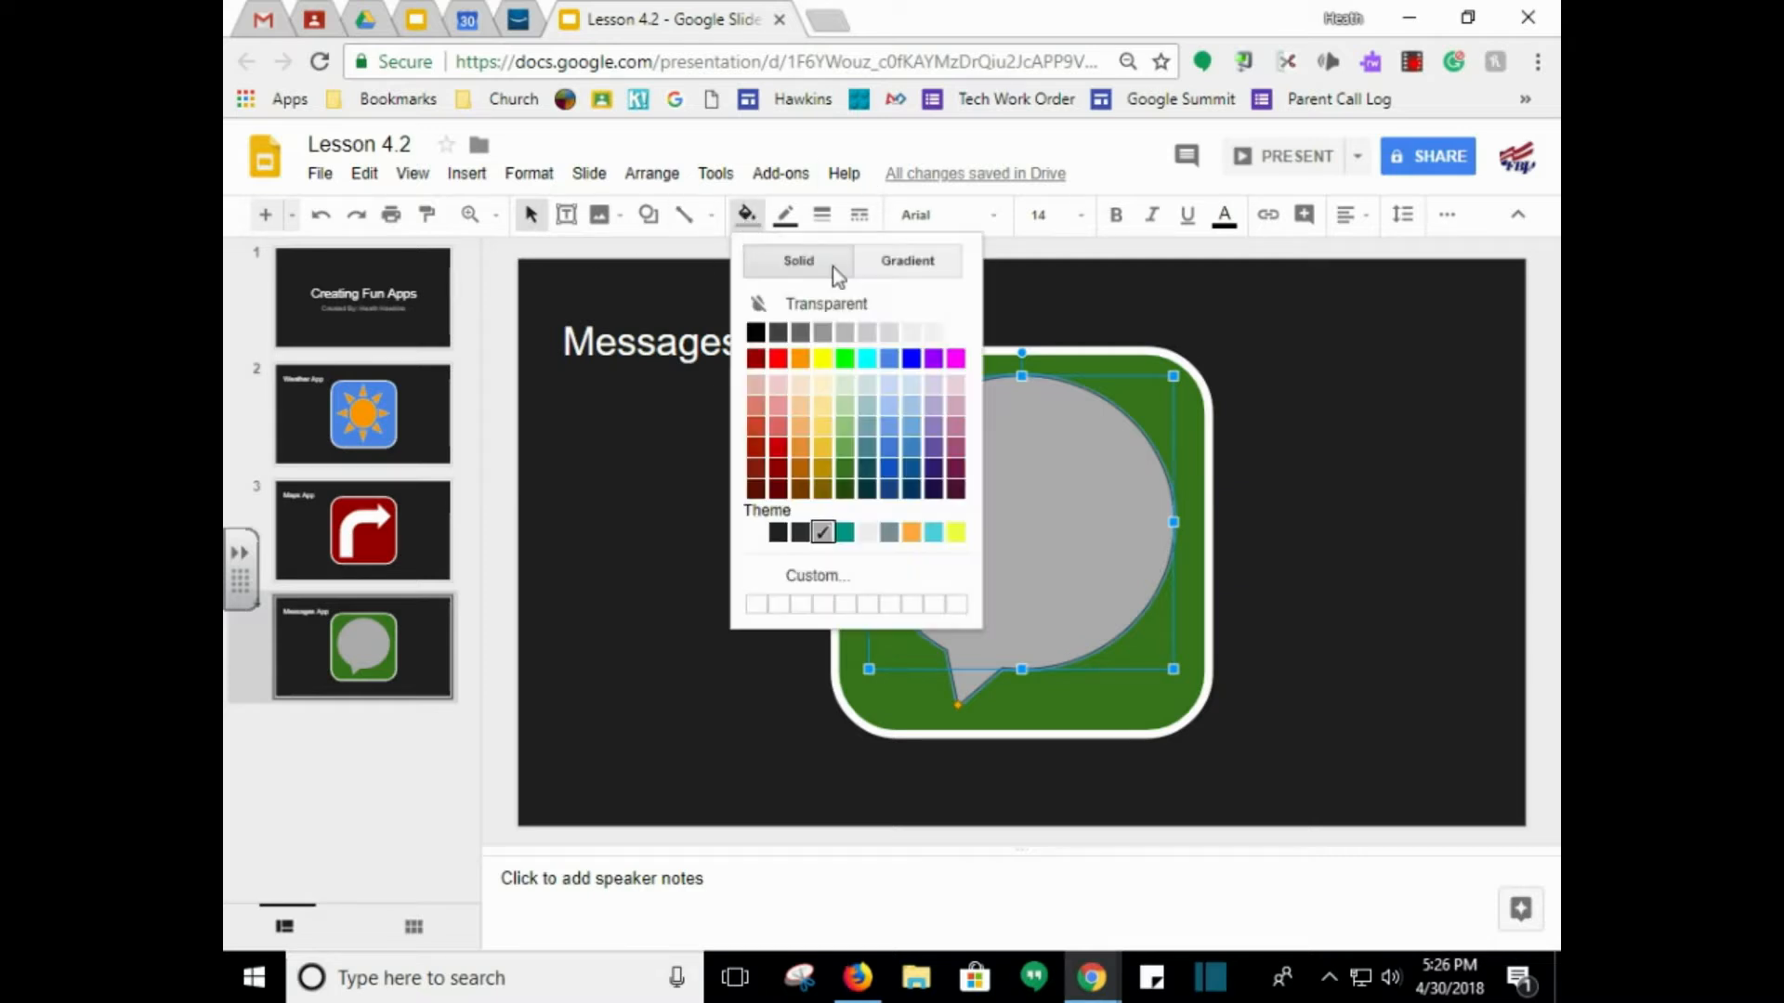
{"action": "left_click", "coordinate": [955, 332]}
{"action": "left_click", "coordinate": [785, 215]}
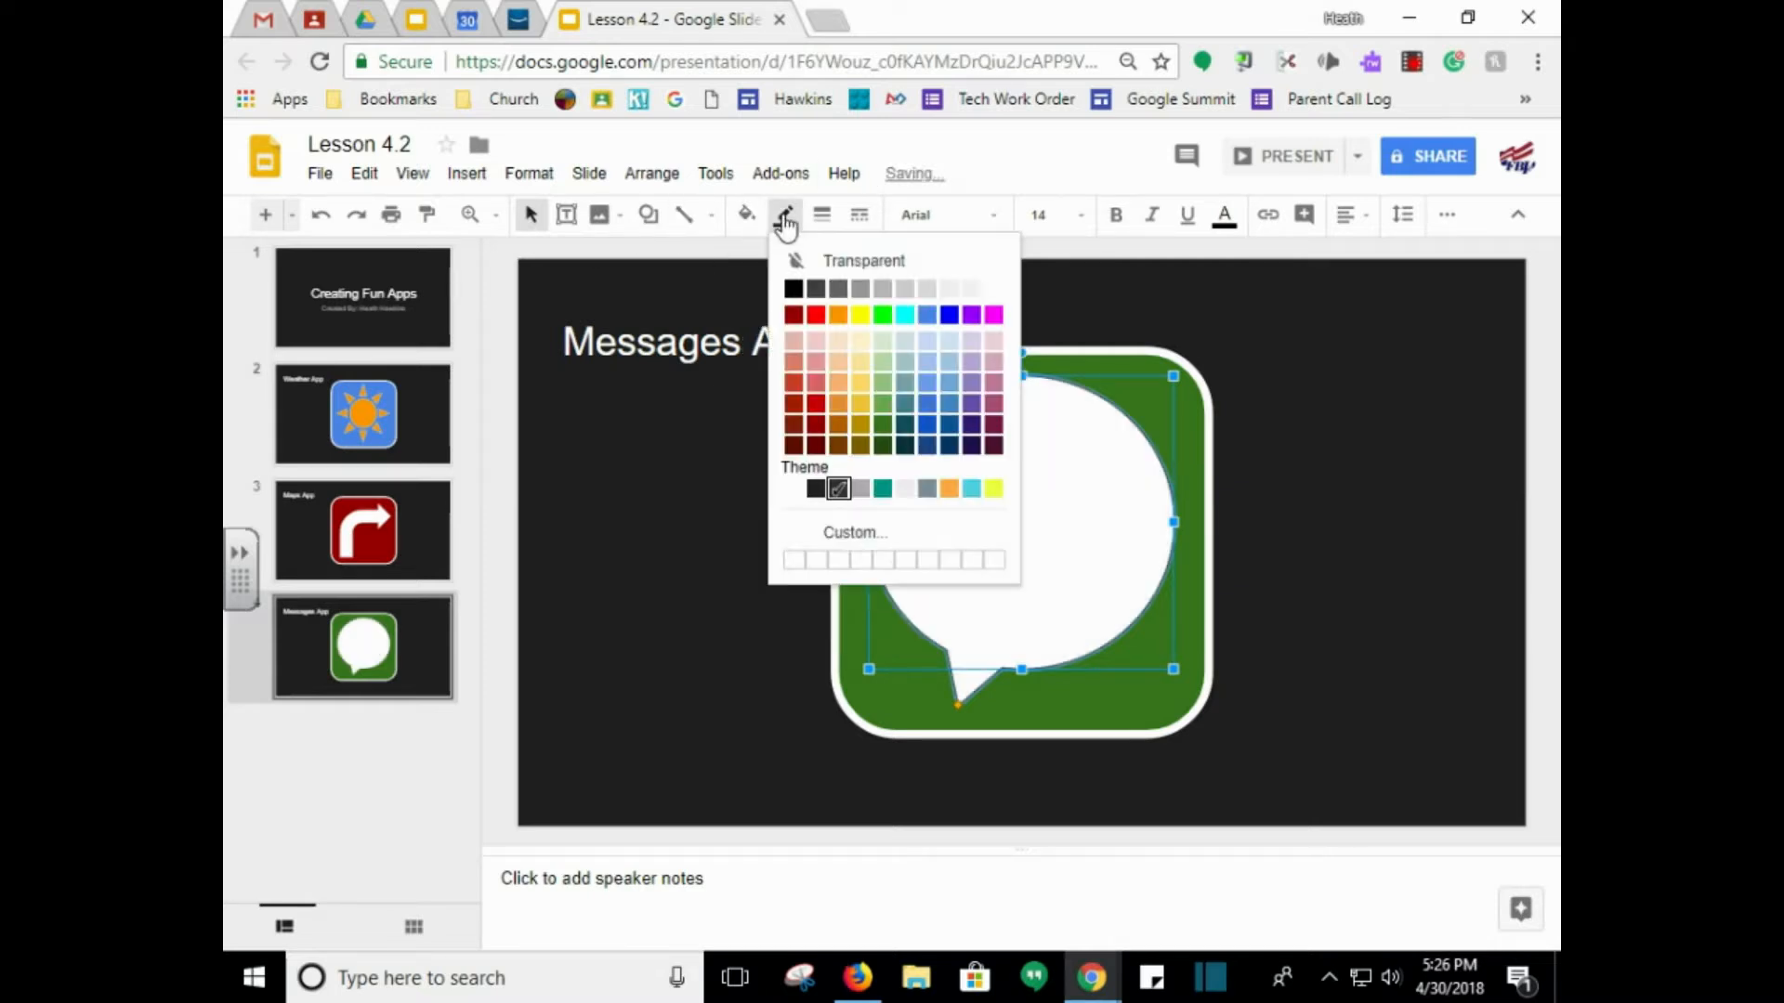
{"action": "left_click", "coordinate": [994, 289]}
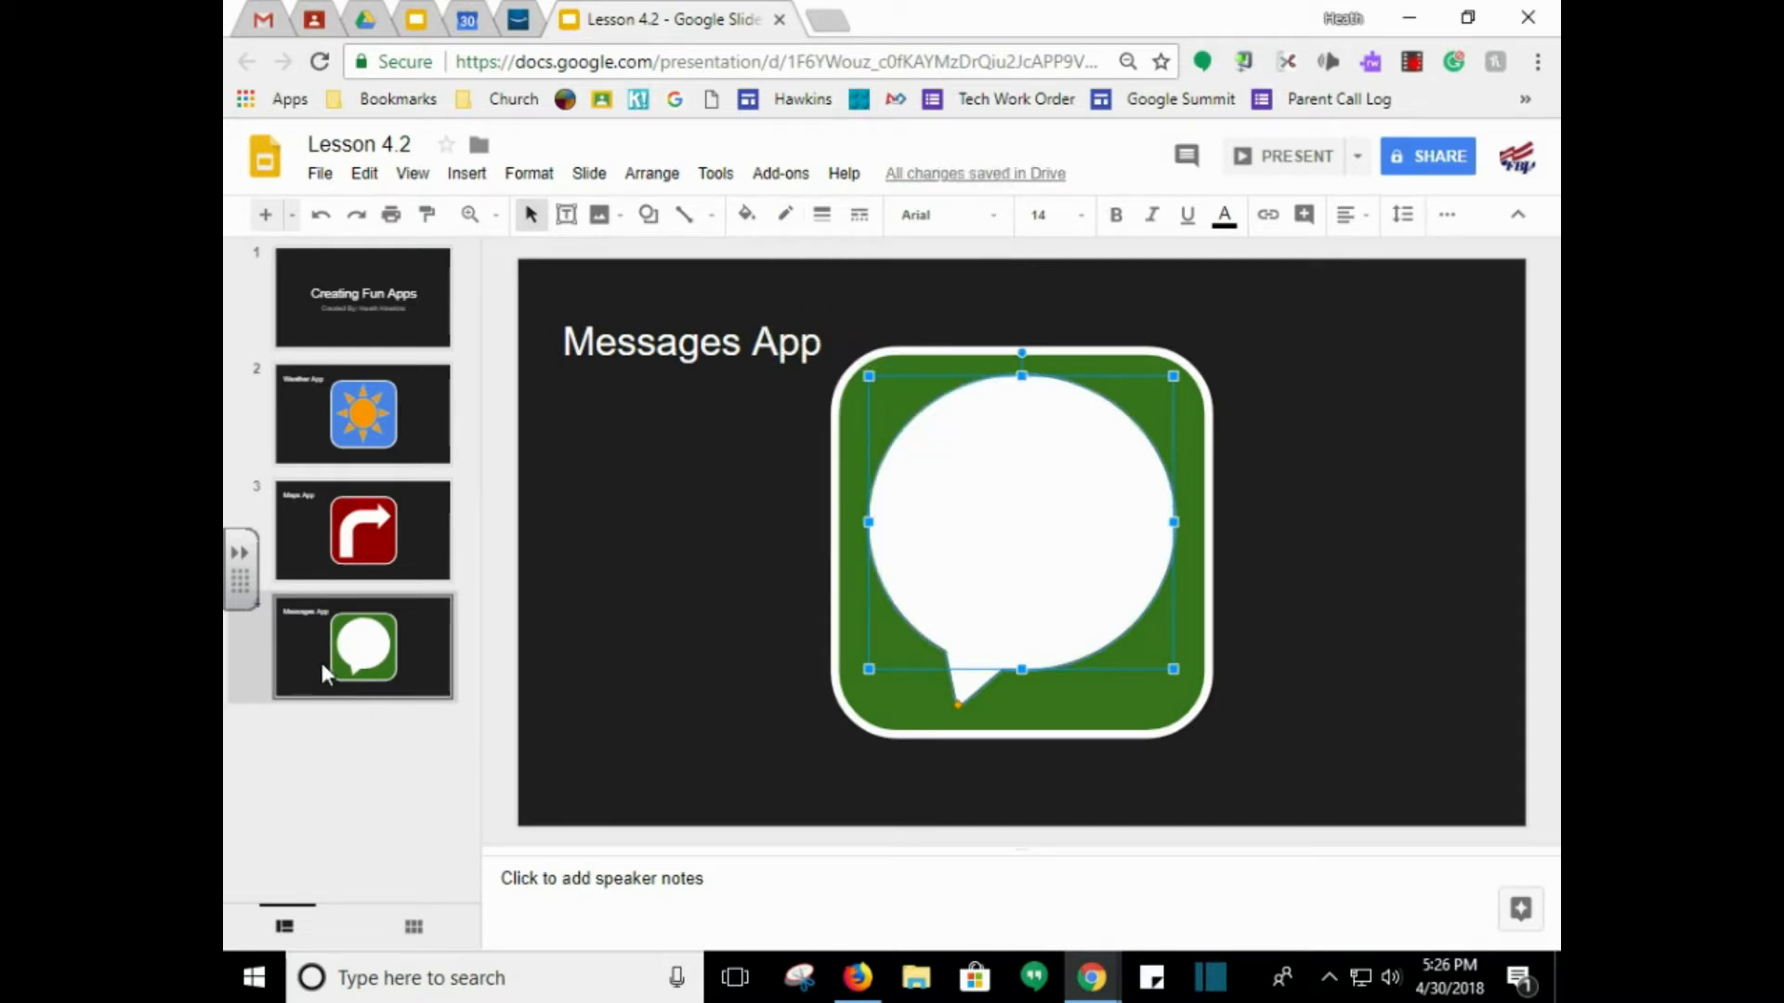
Step: Duplicate the Messages App slide and change the copy's title to "Calendar App"
{"action": "right_click", "coordinate": [299, 617]}
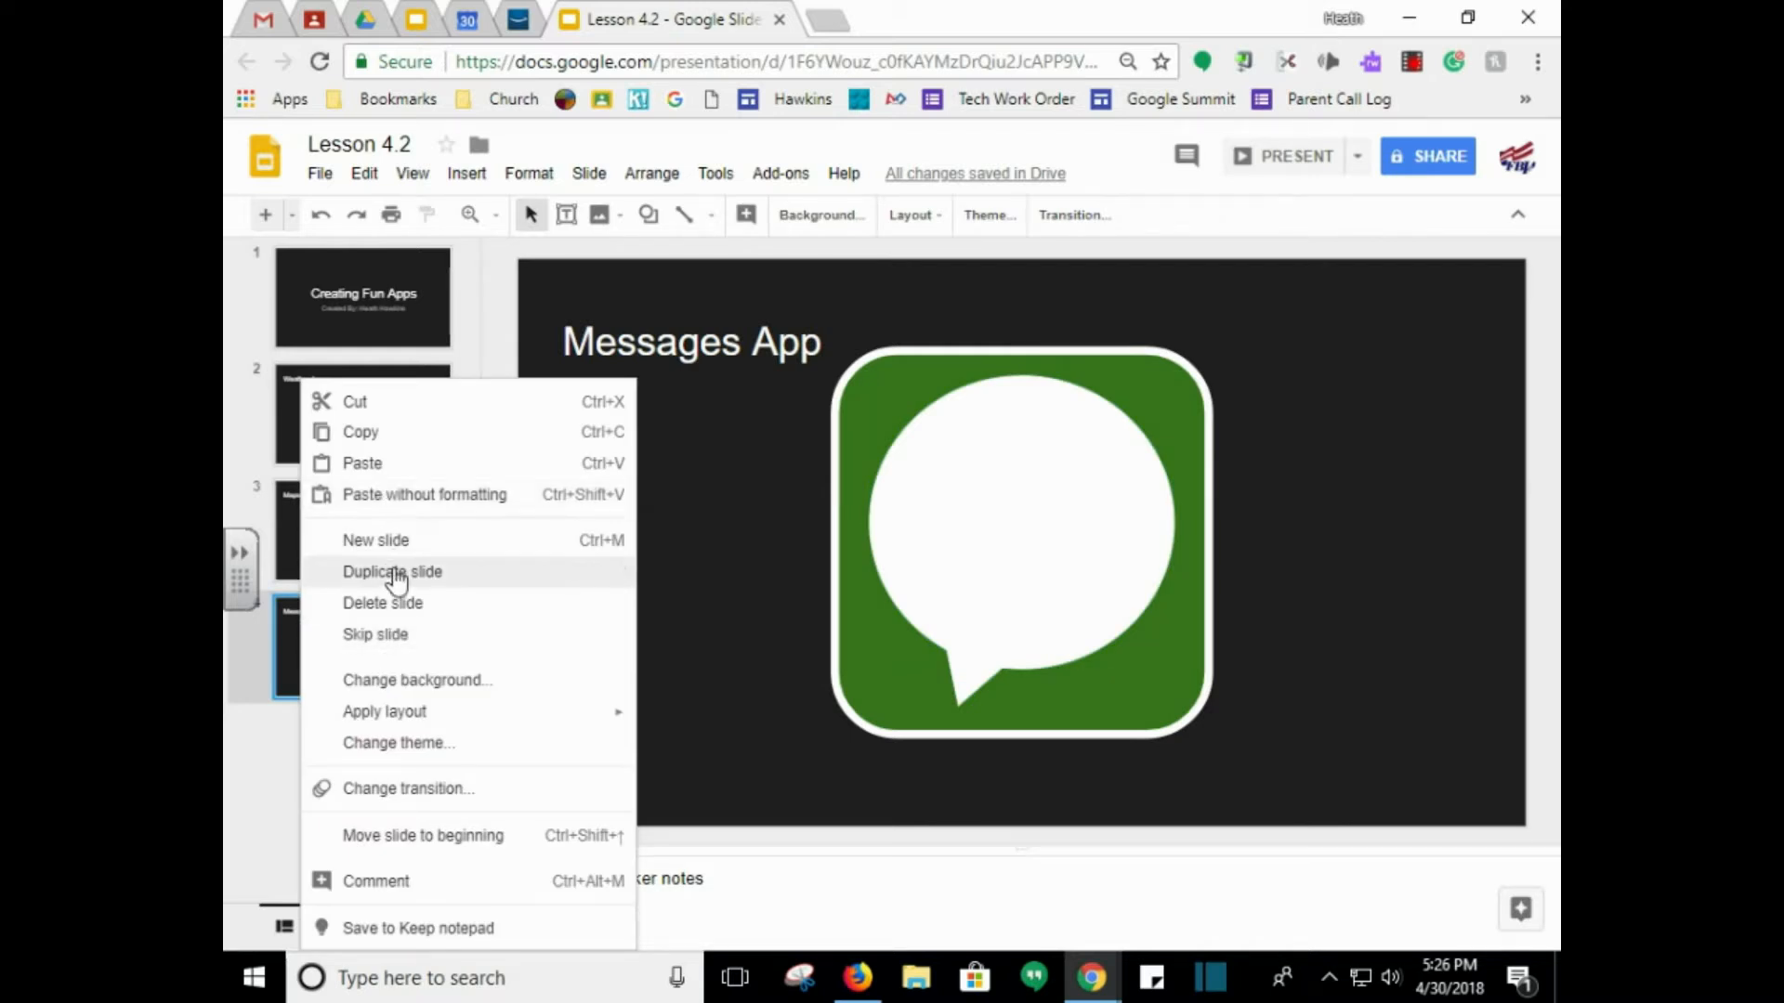
{"action": "left_click", "coordinate": [430, 585]}
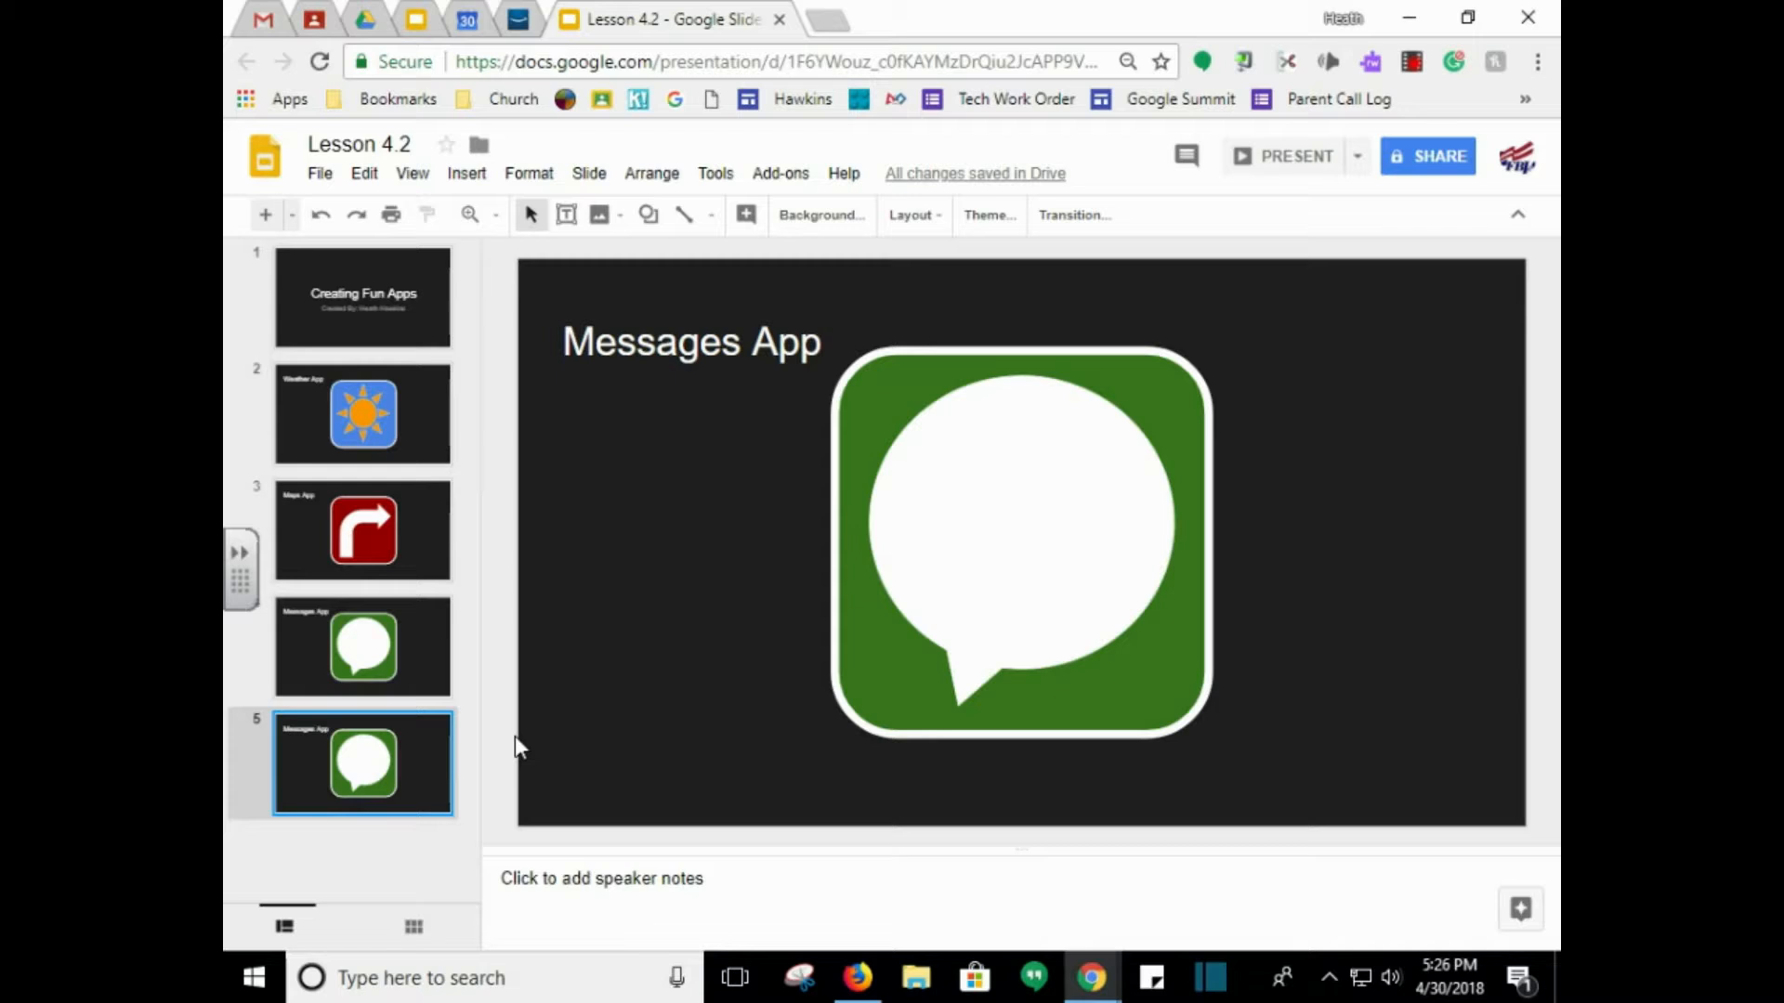
{"action": "double_click", "coordinate": [641, 348]}
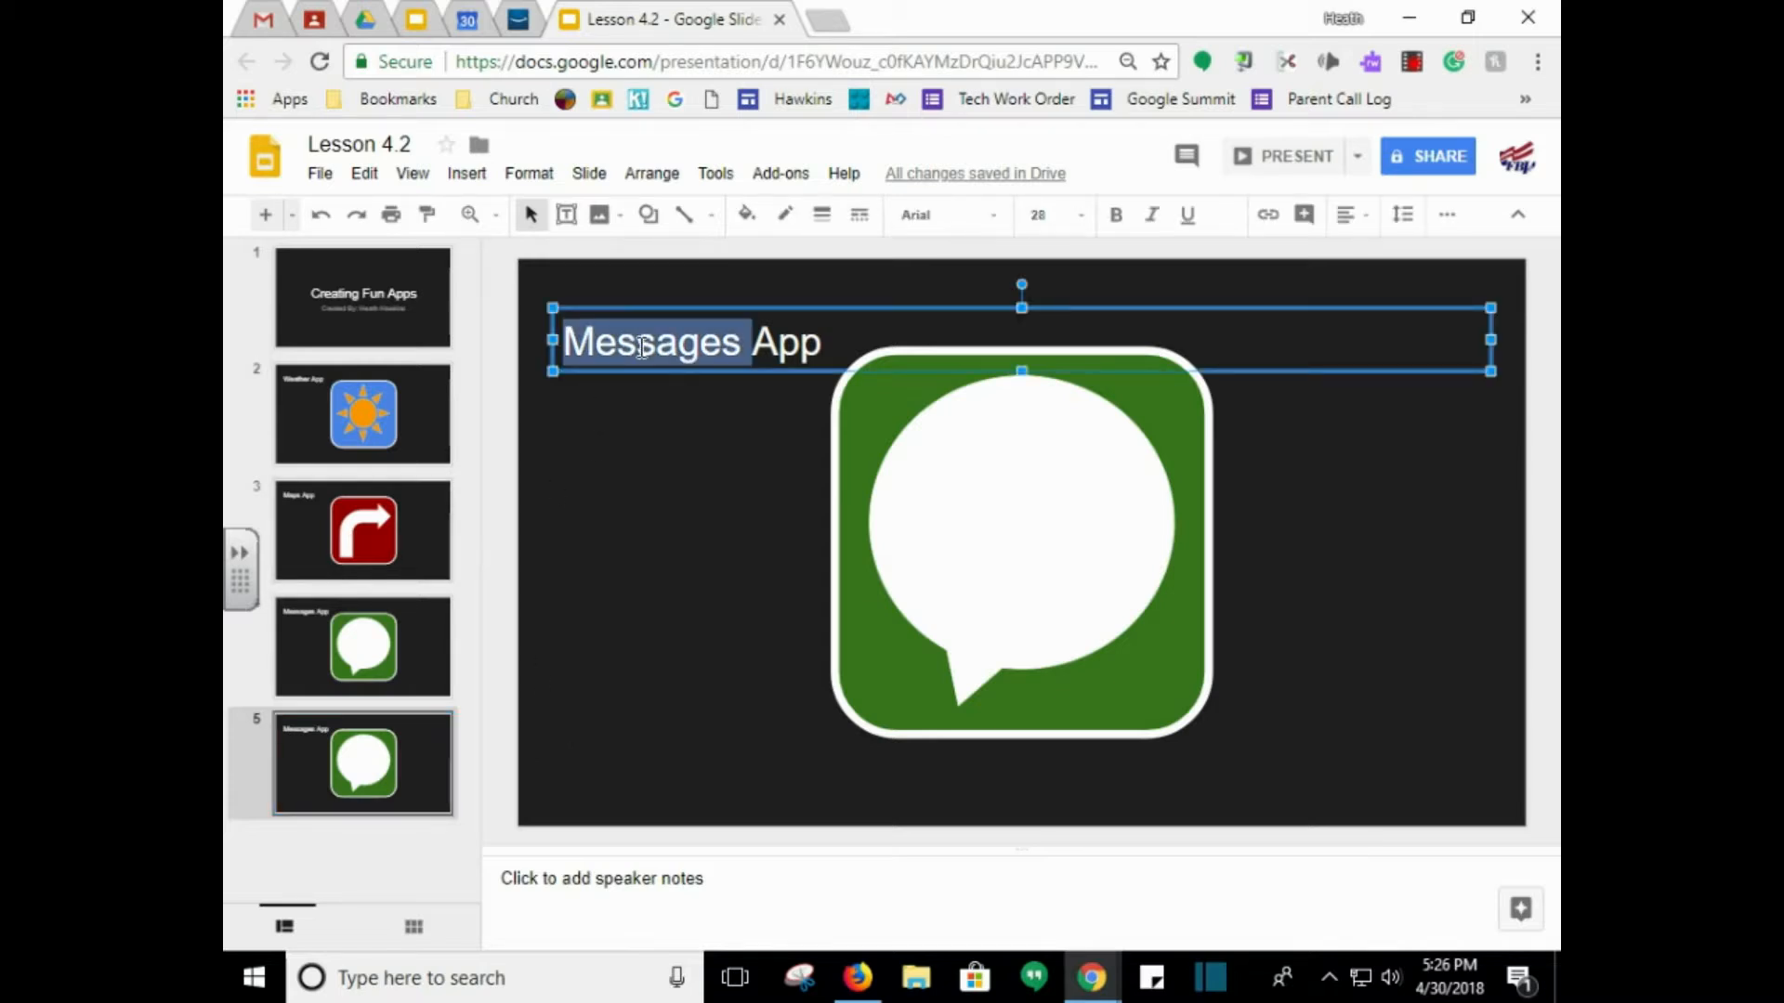
{"action": "type", "text": "Calander"}
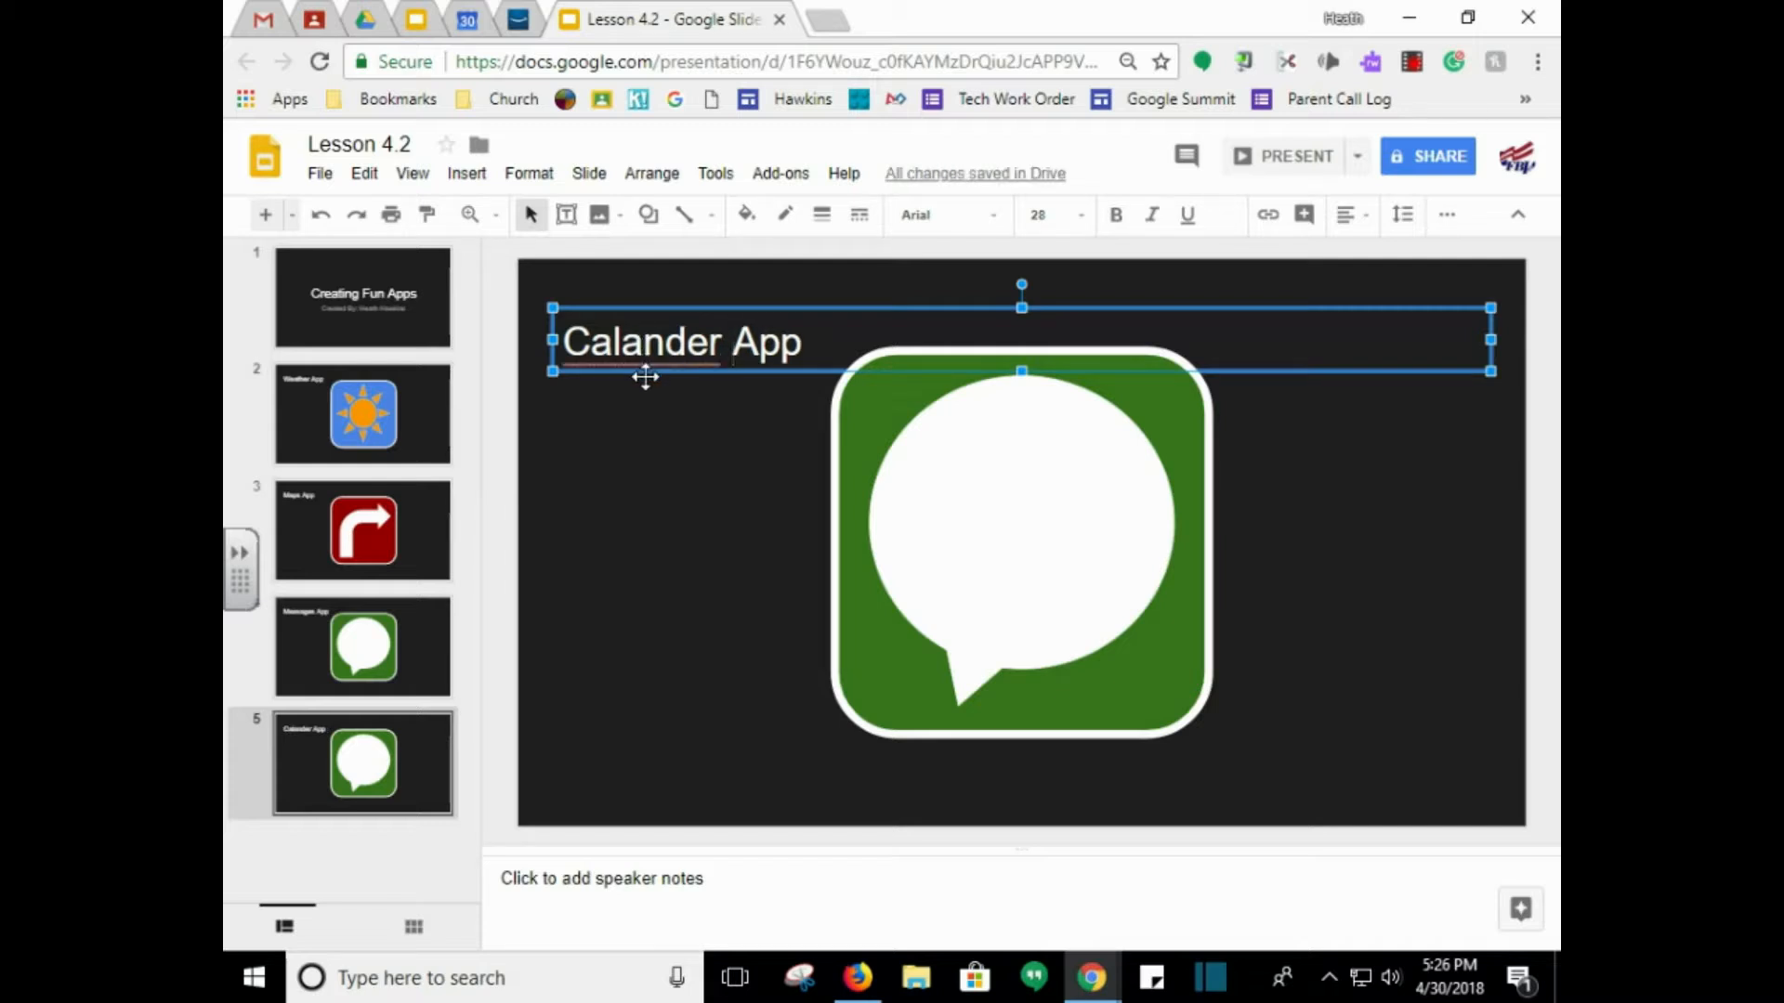
{"action": "key", "text": "BackSpace"}
{"action": "key", "text": "BackSpace"}
{"action": "key", "text": "BackSpace"}
{"action": "key", "text": "BackSpace"}
{"action": "key", "text": "BackSpace"}
{"action": "key", "text": "BackSpace"}
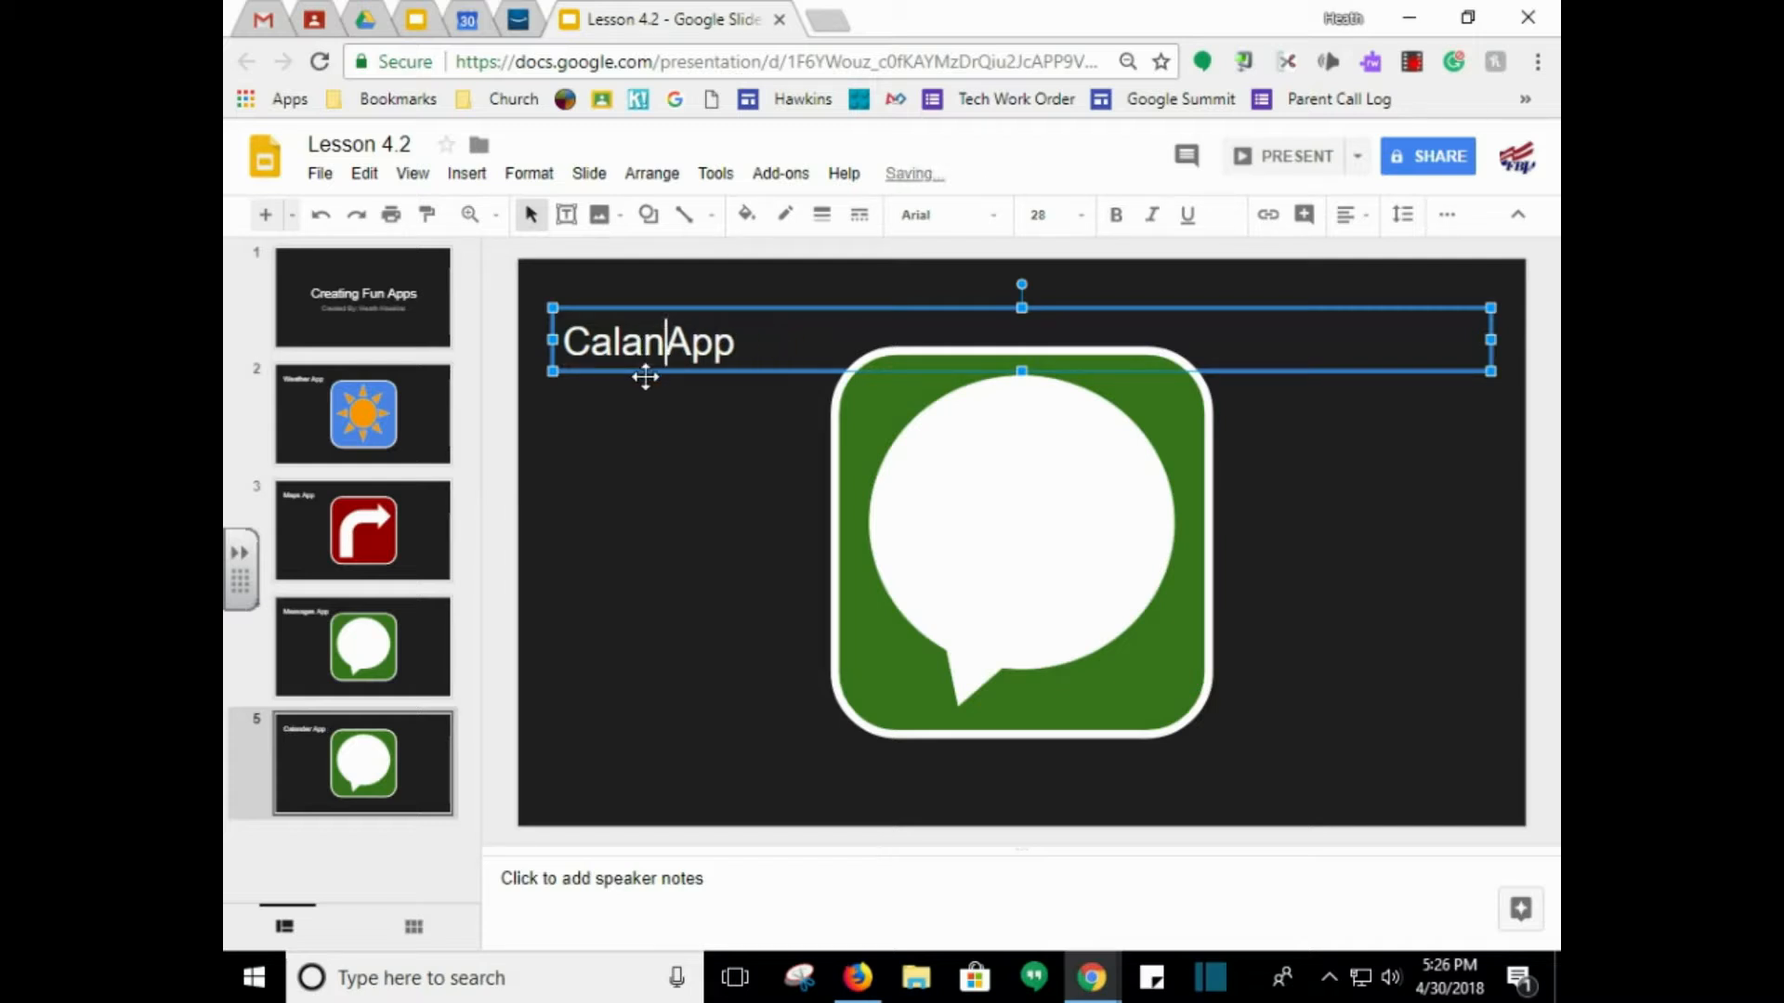
{"action": "type", "text": "endar"}
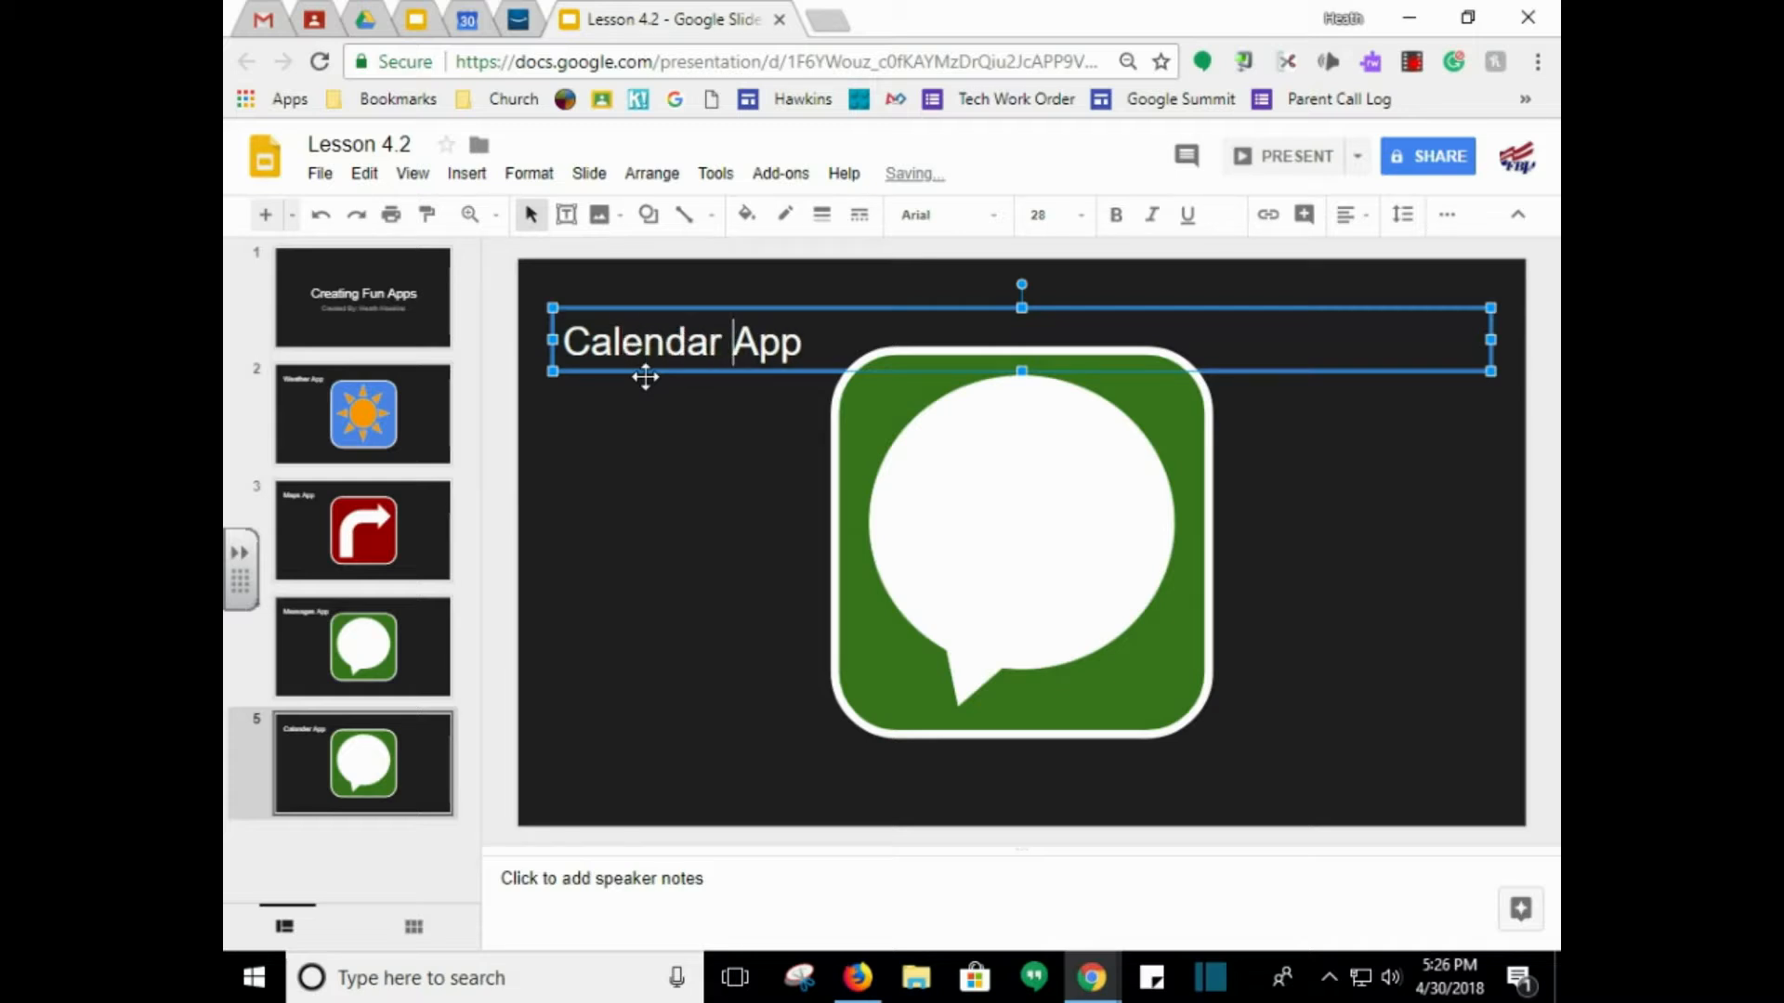
{"action": "left_click", "coordinate": [650, 506]}
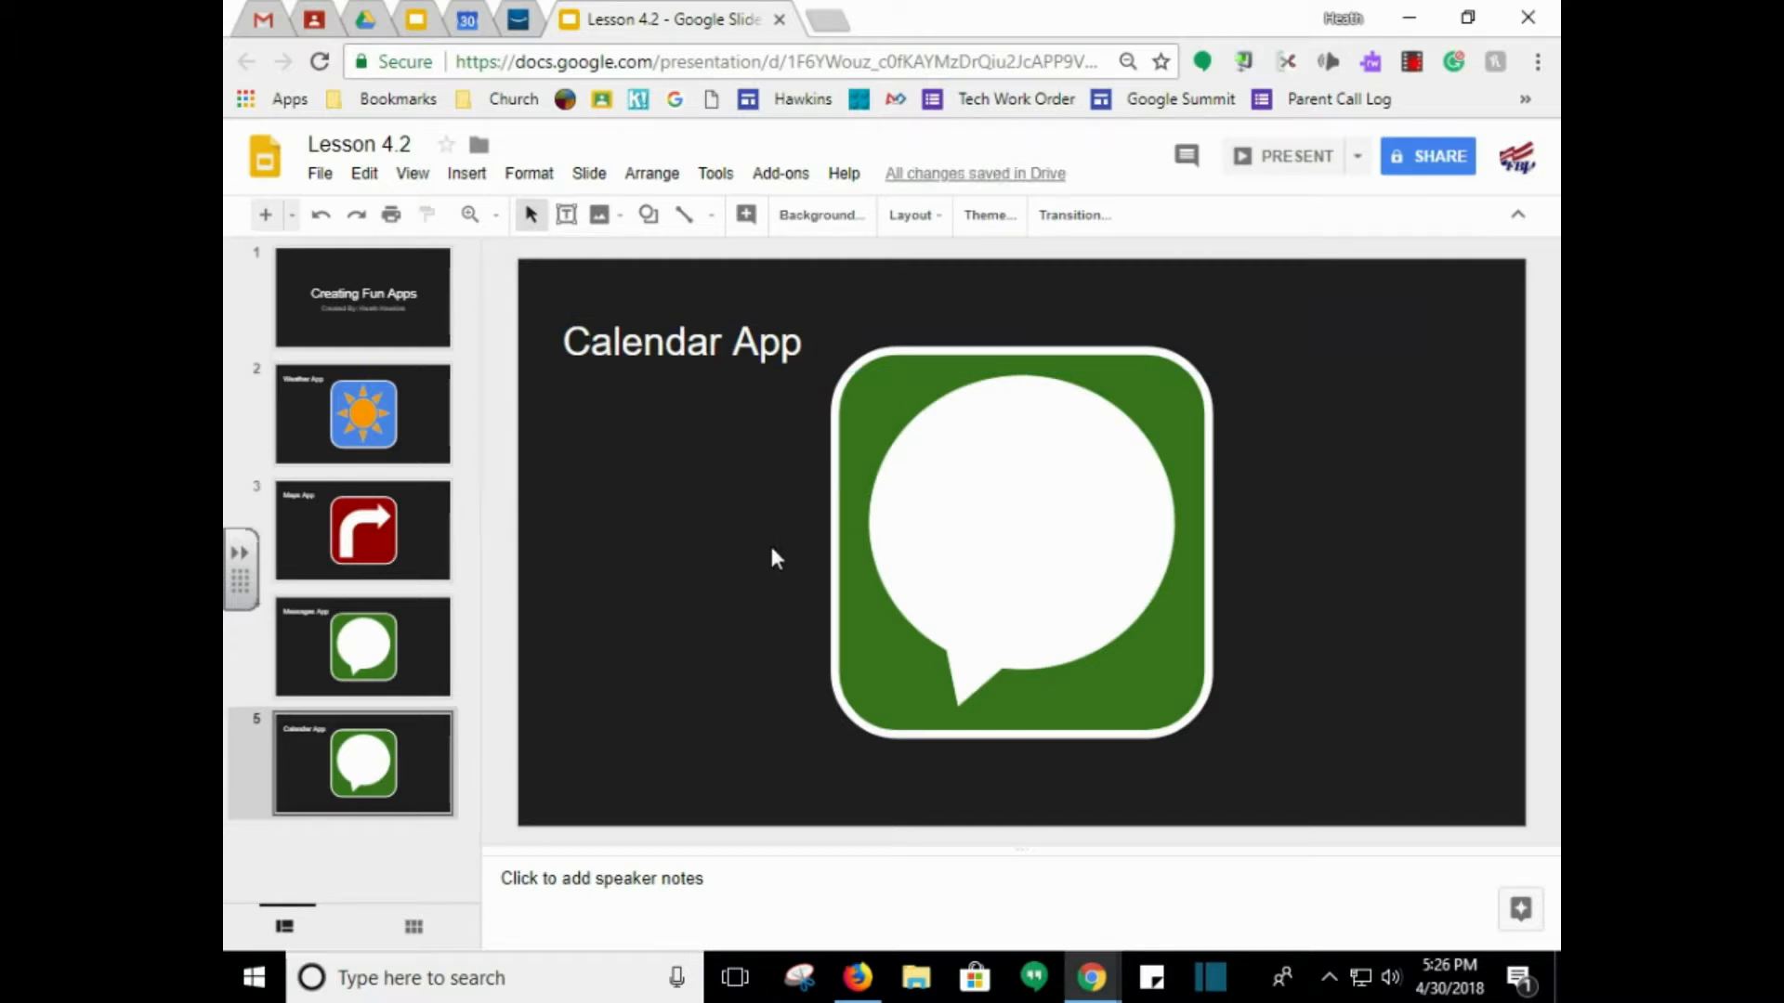
Step: Fill the rounded square on the Calendar App slide with light gray and delete the speech bubble
{"action": "left_click", "coordinate": [853, 416]}
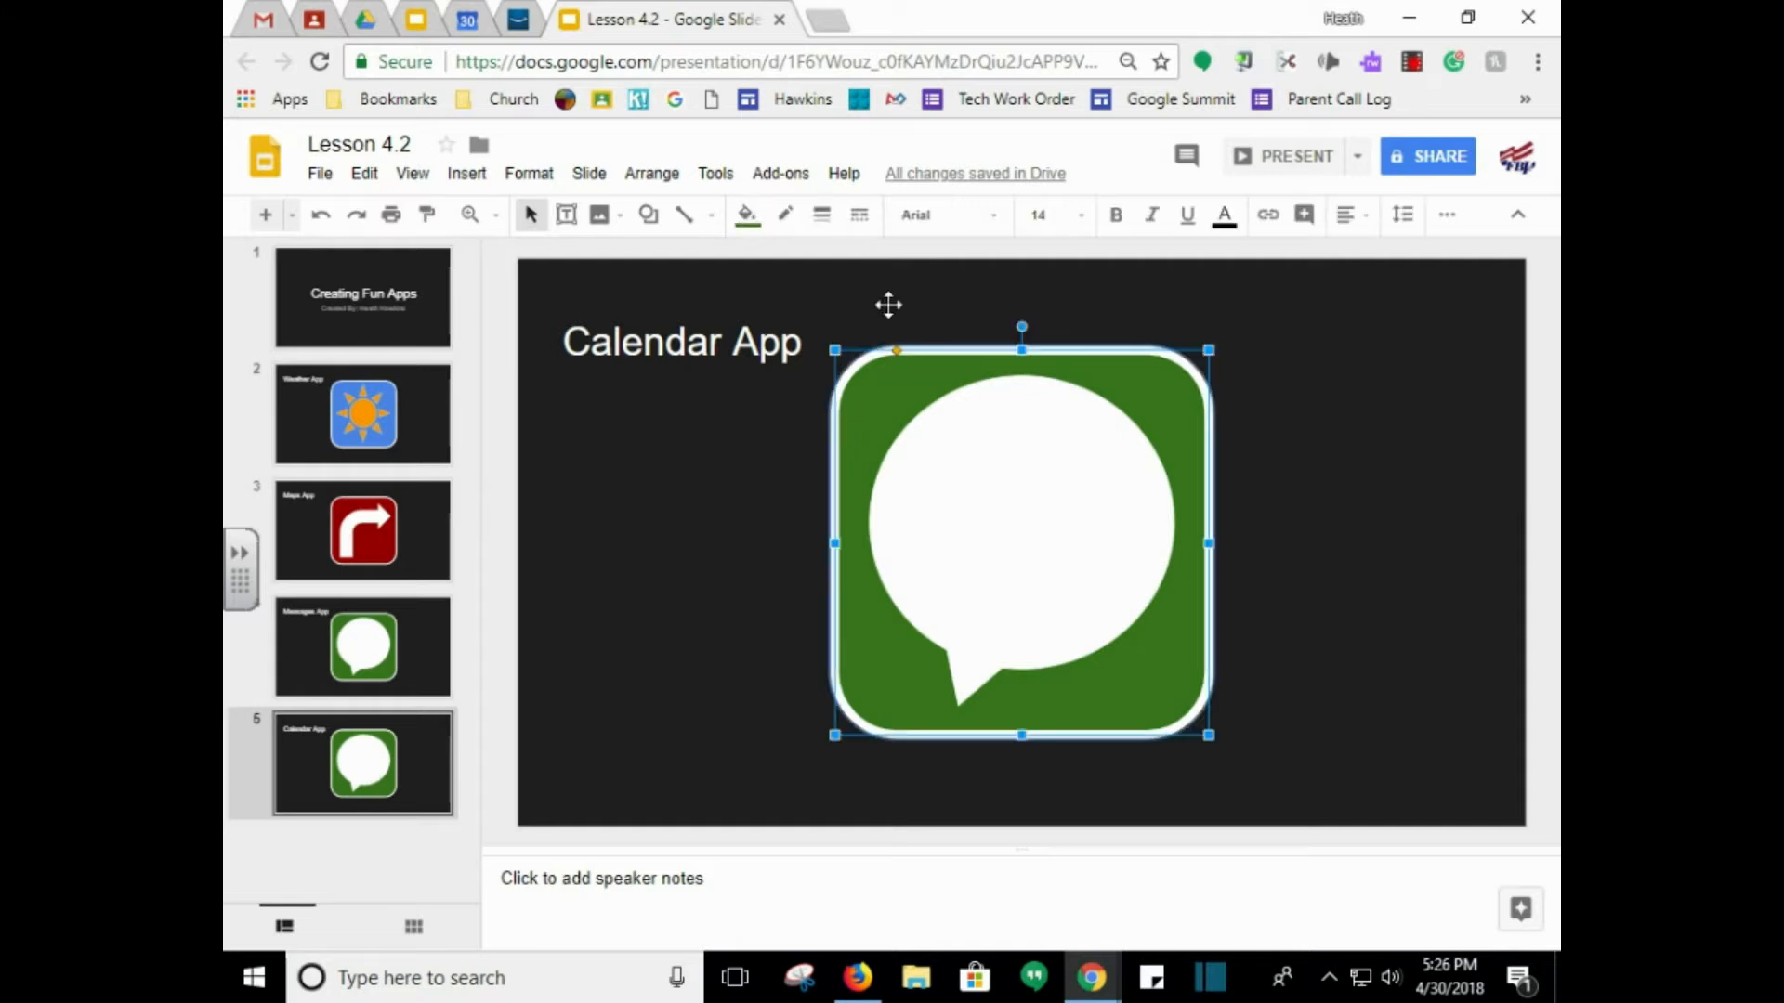
{"action": "left_click", "coordinate": [747, 214]}
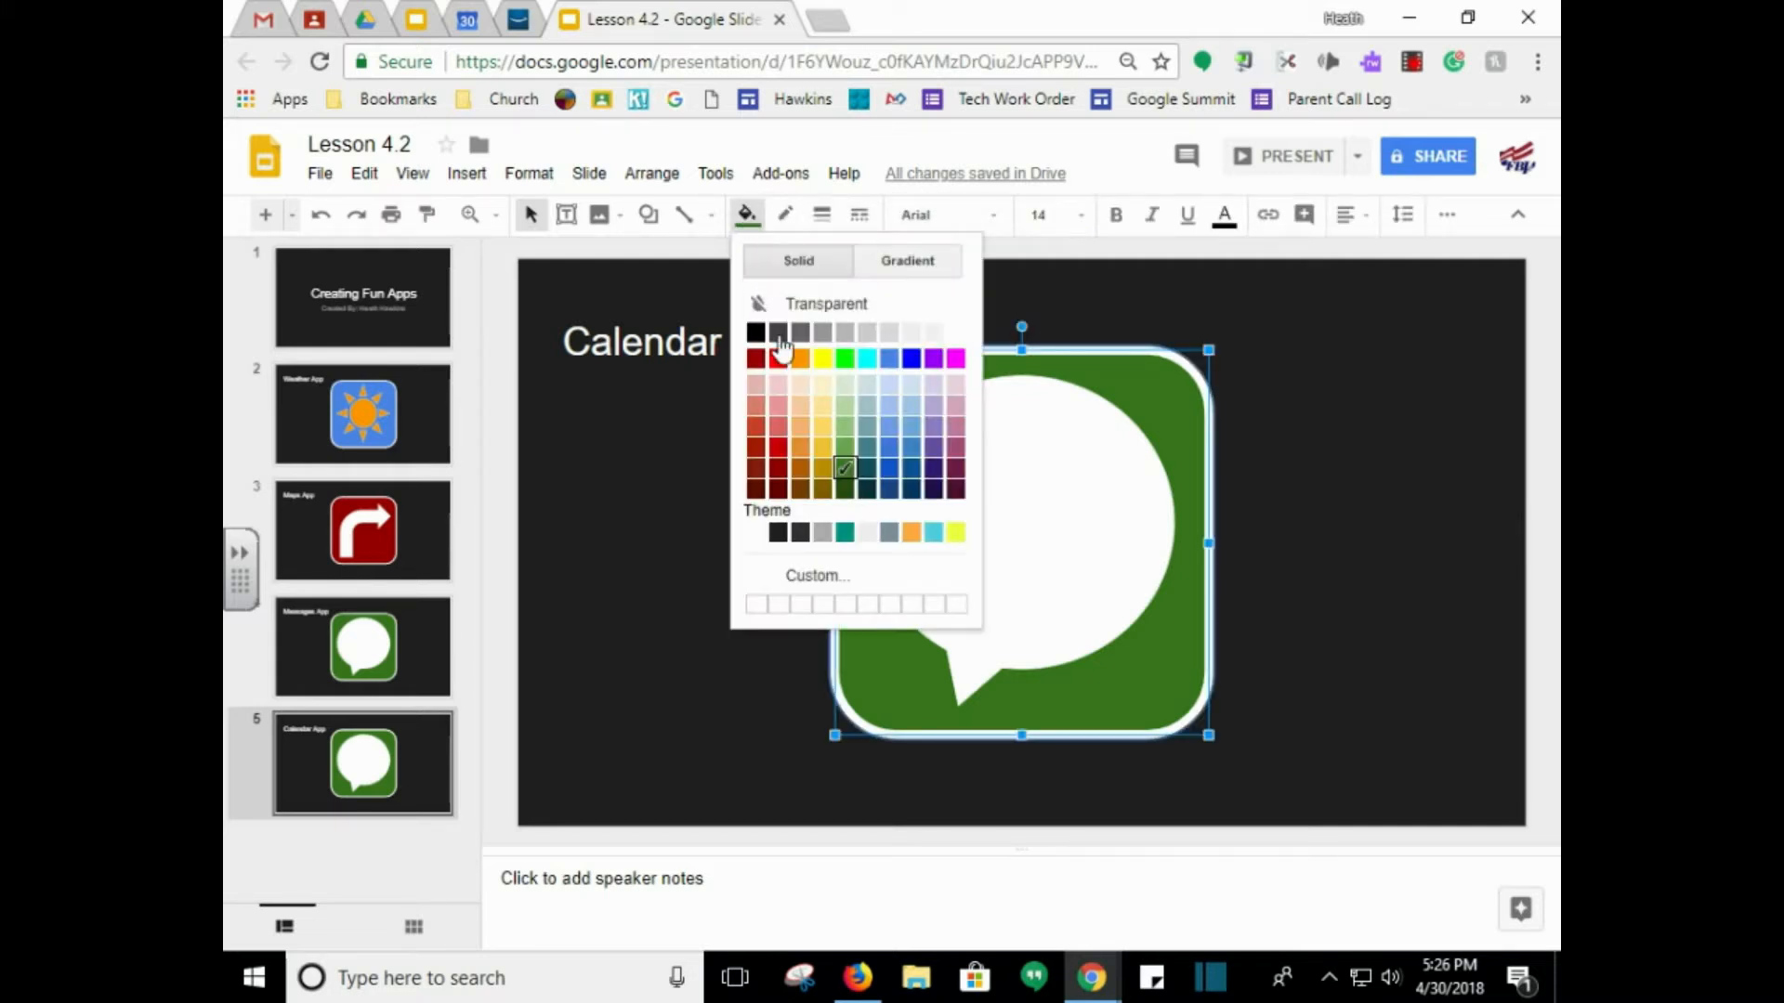
{"action": "left_click", "coordinate": [871, 336]}
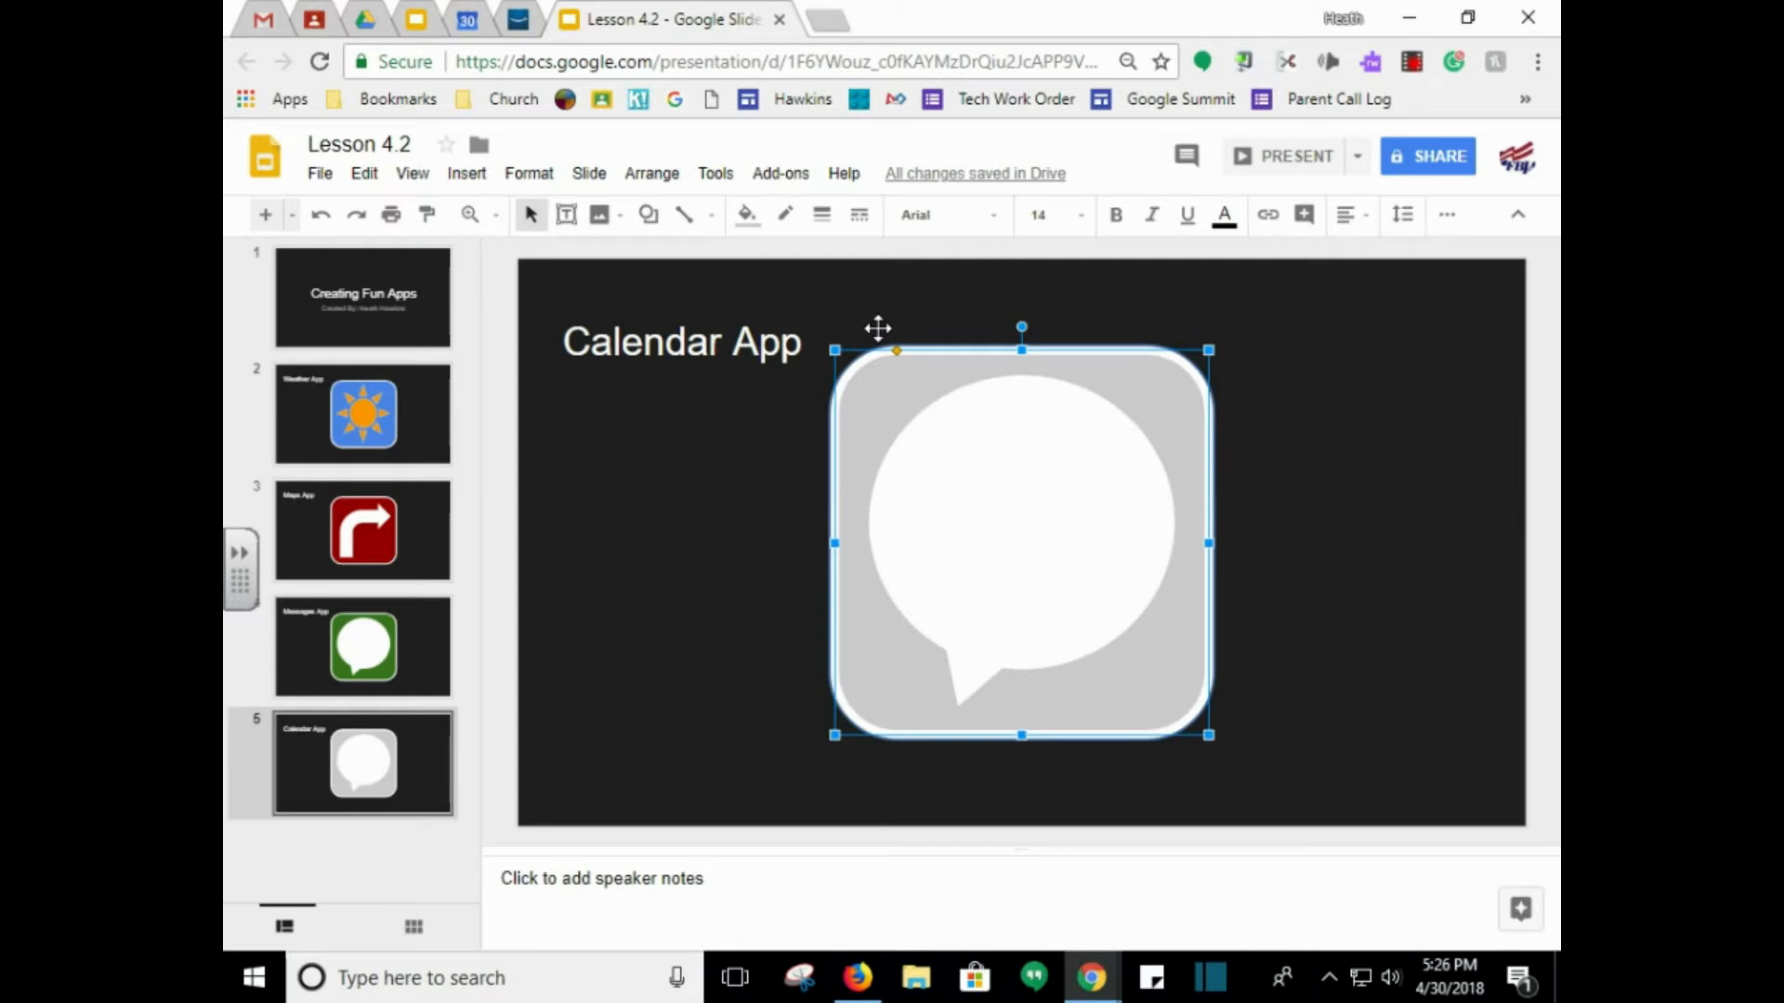
{"action": "left_click", "coordinate": [990, 468]}
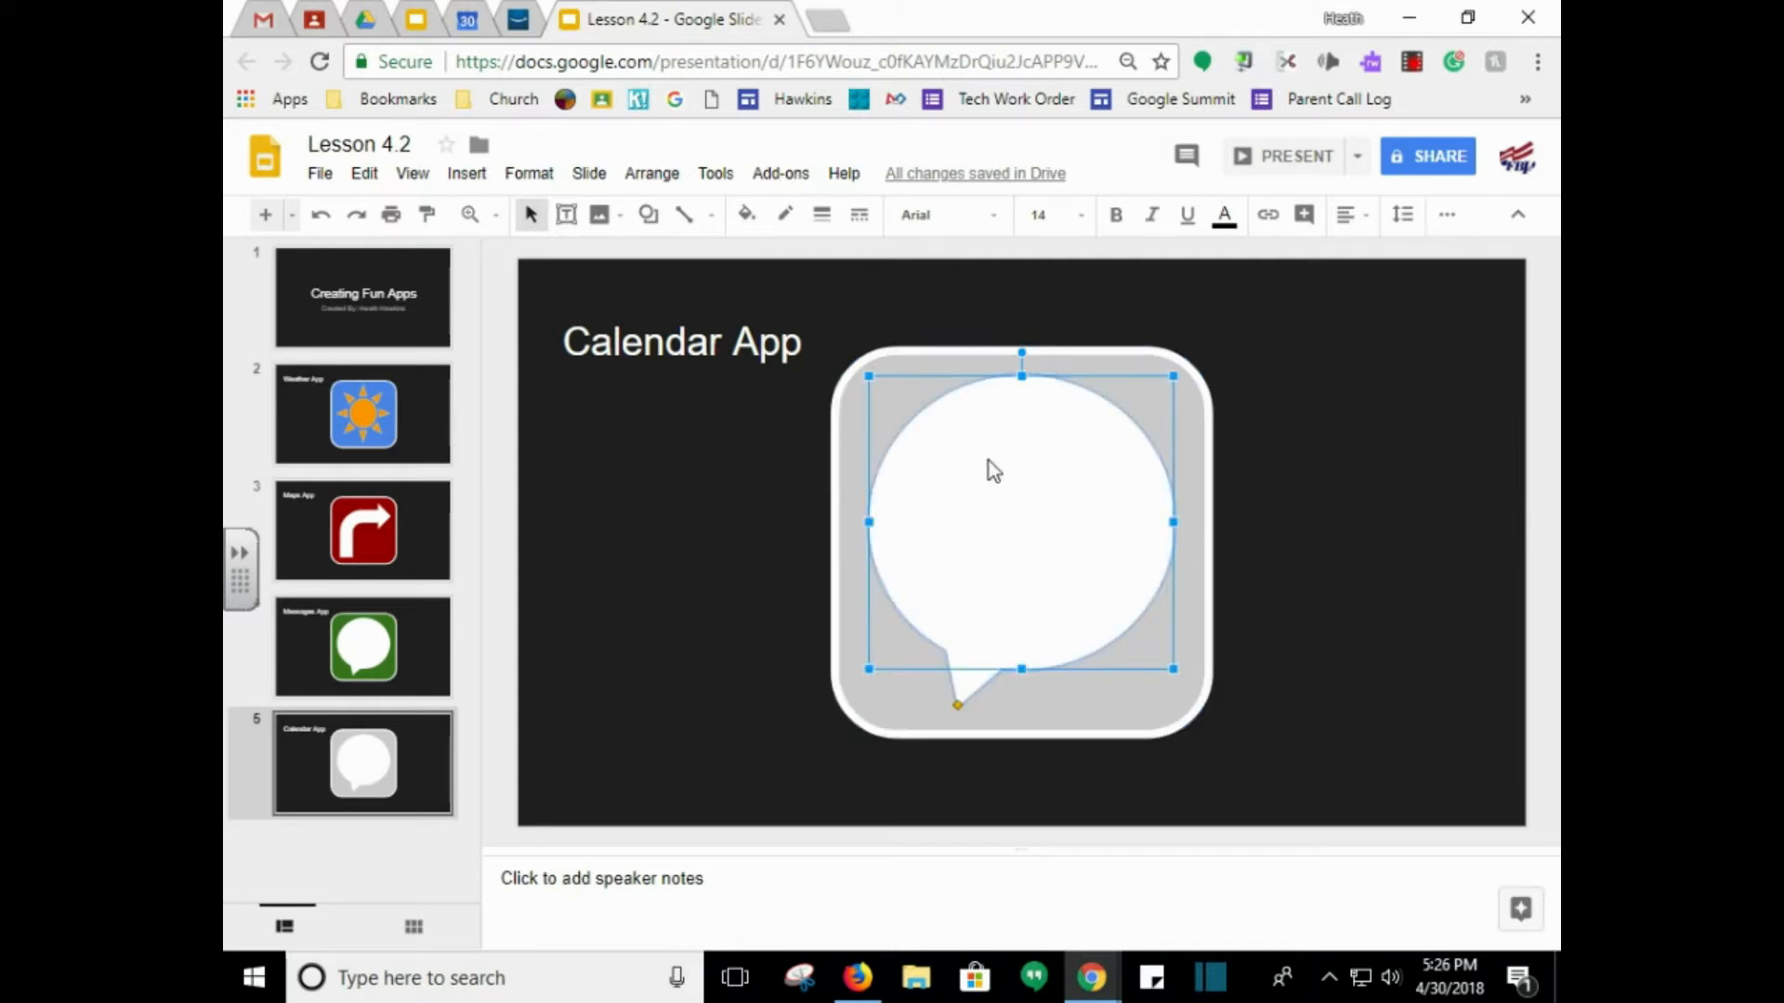
{"action": "key", "text": "Delete"}
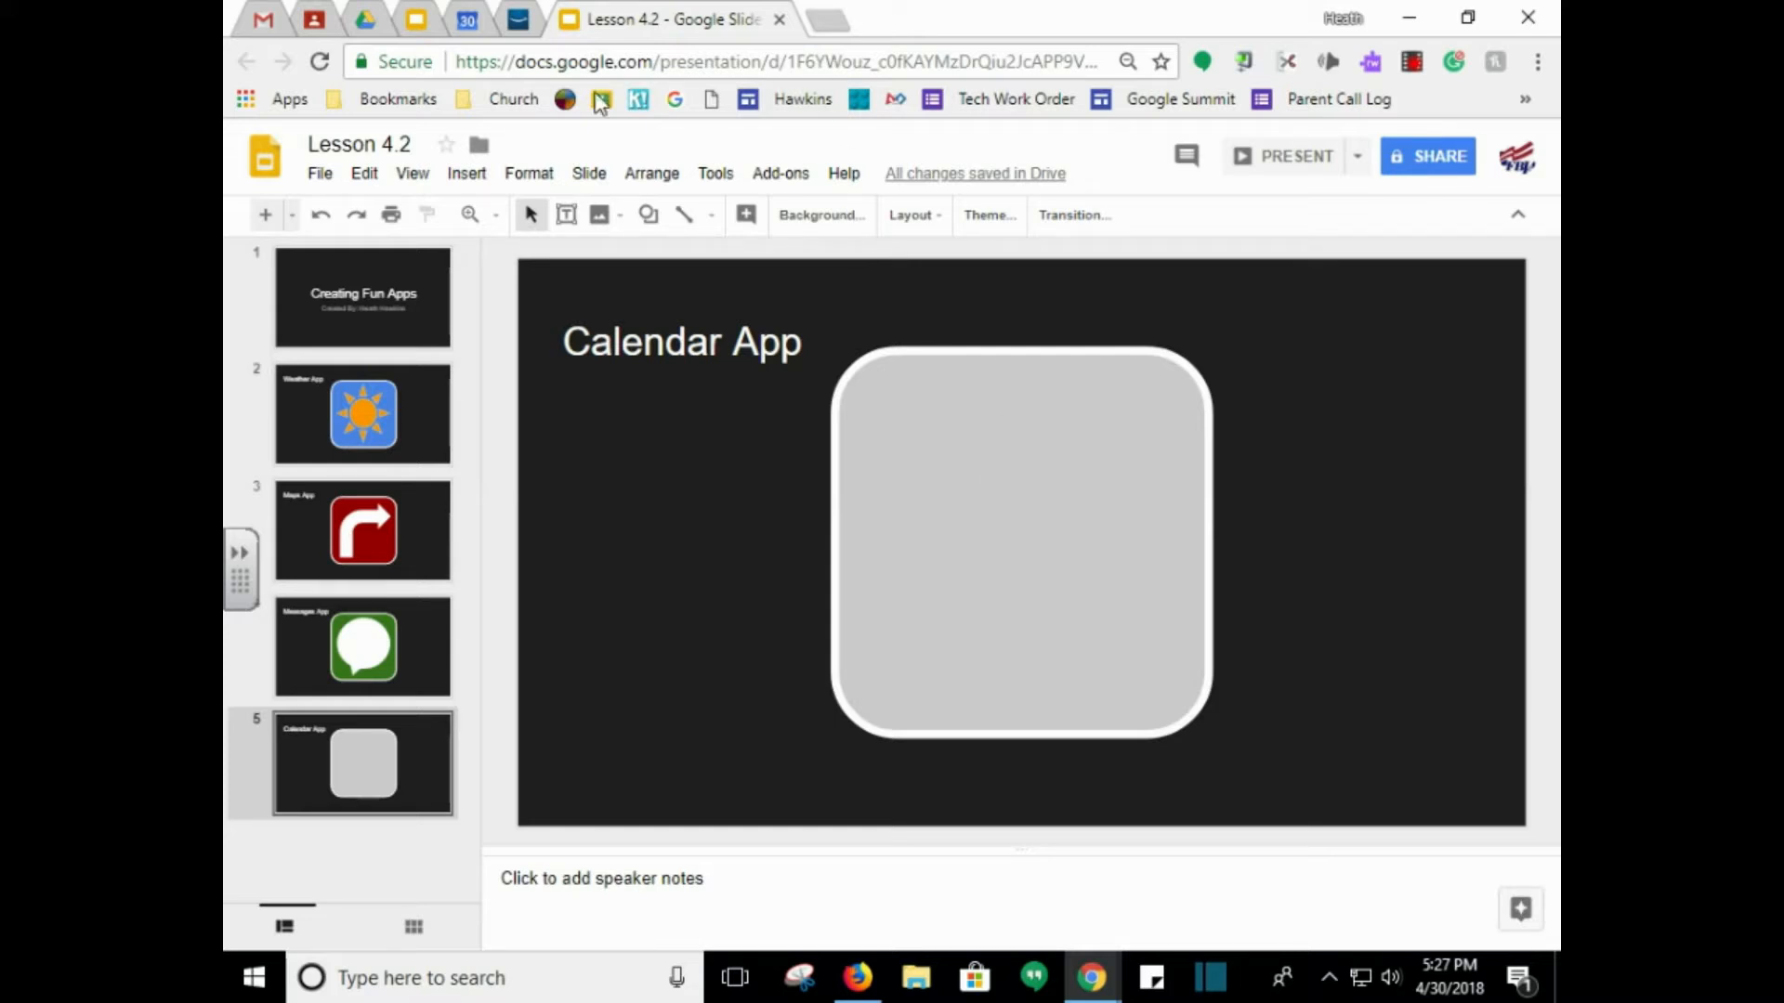
Step: Insert word art reading "30" on the Calendar App slide
{"action": "left_click", "coordinate": [466, 174]}
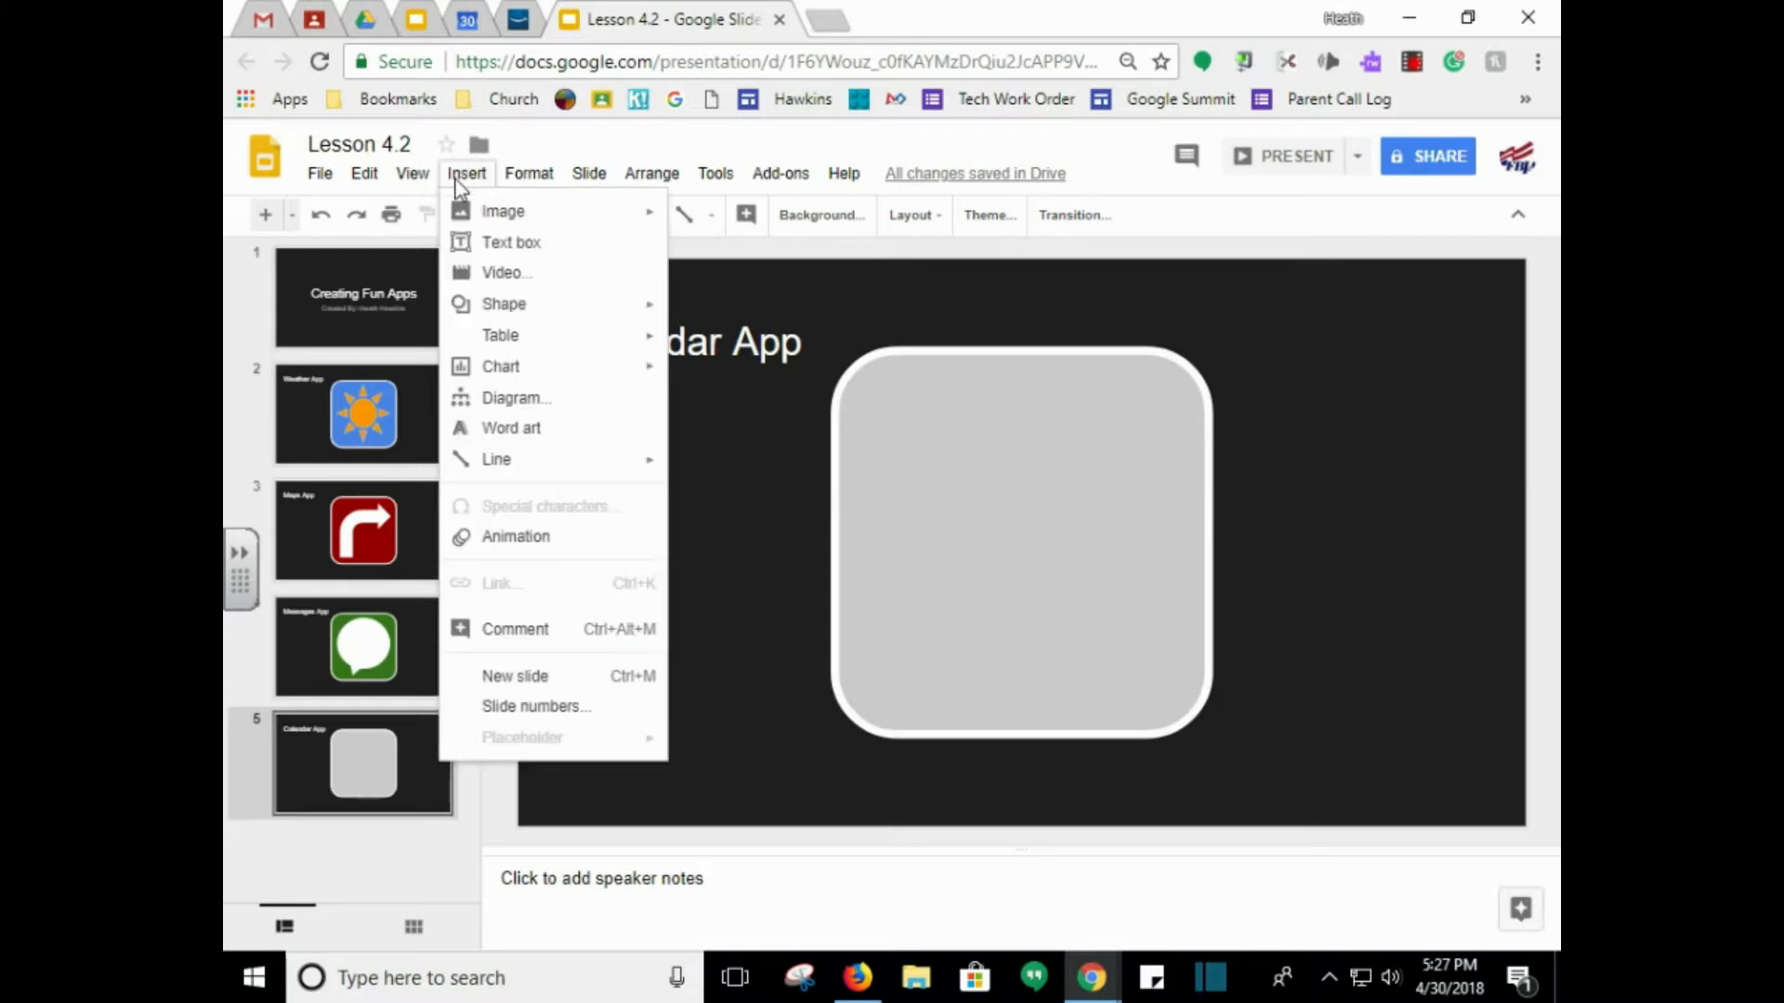
{"action": "left_click", "coordinate": [523, 435]}
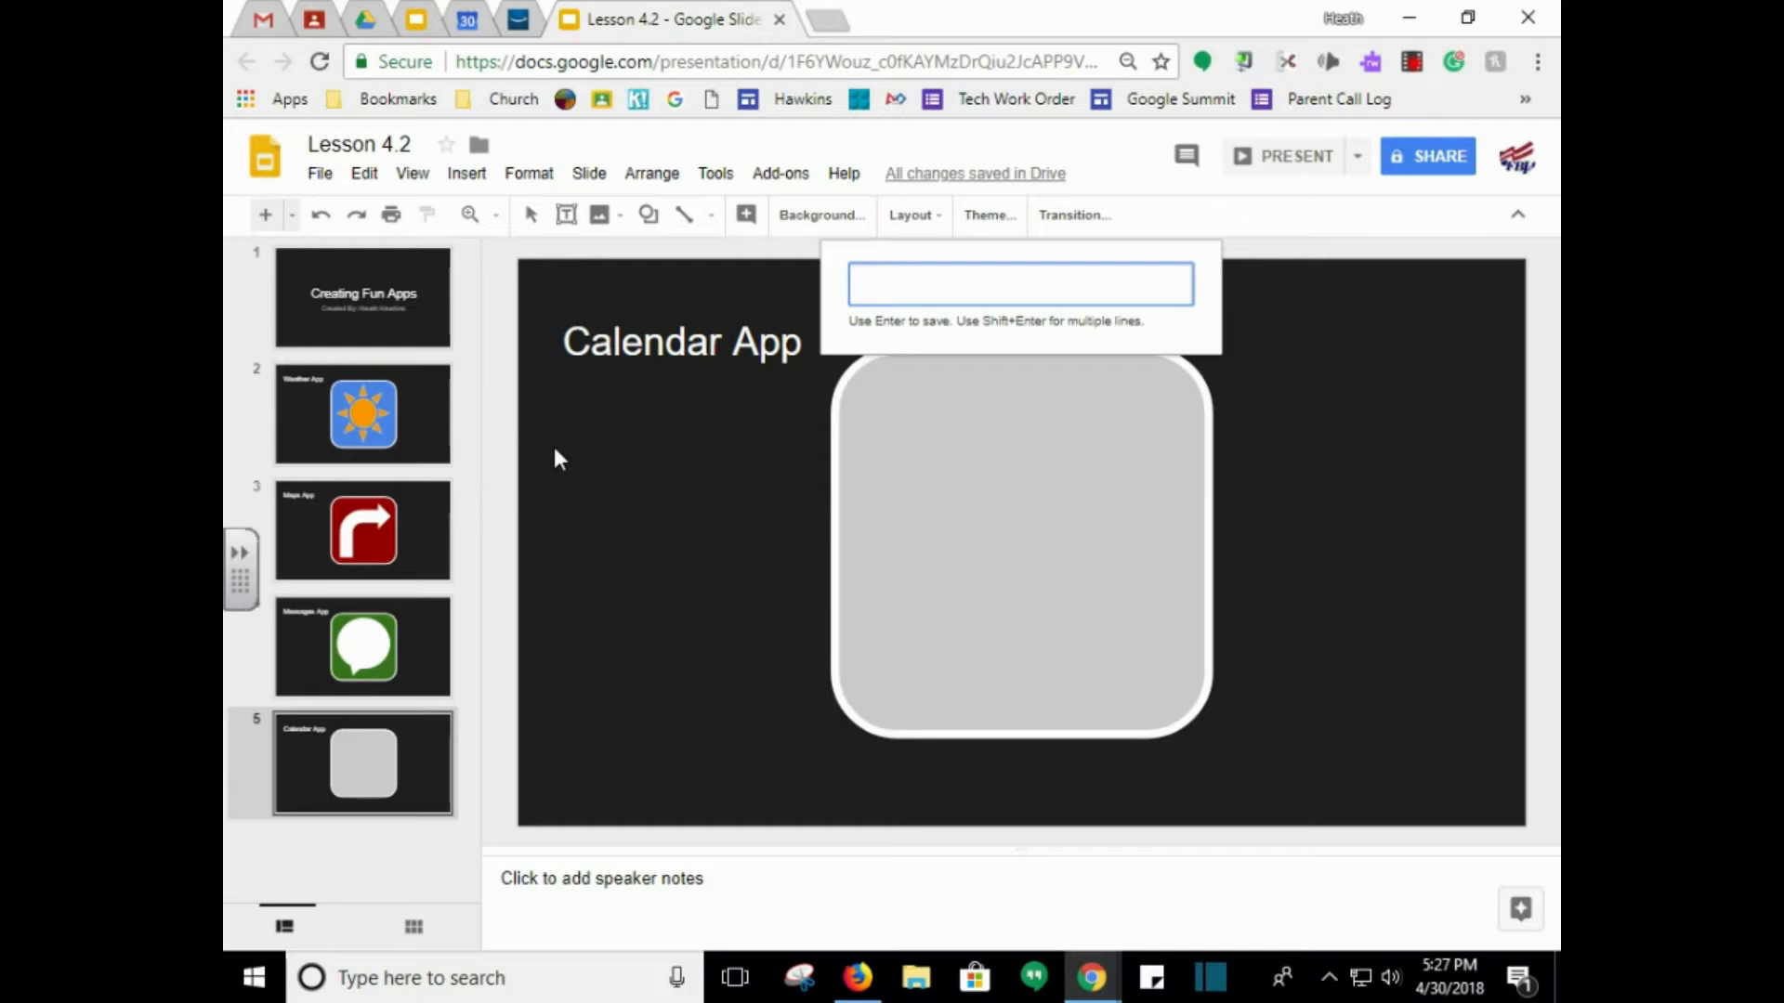
{"action": "type", "text": "30"}
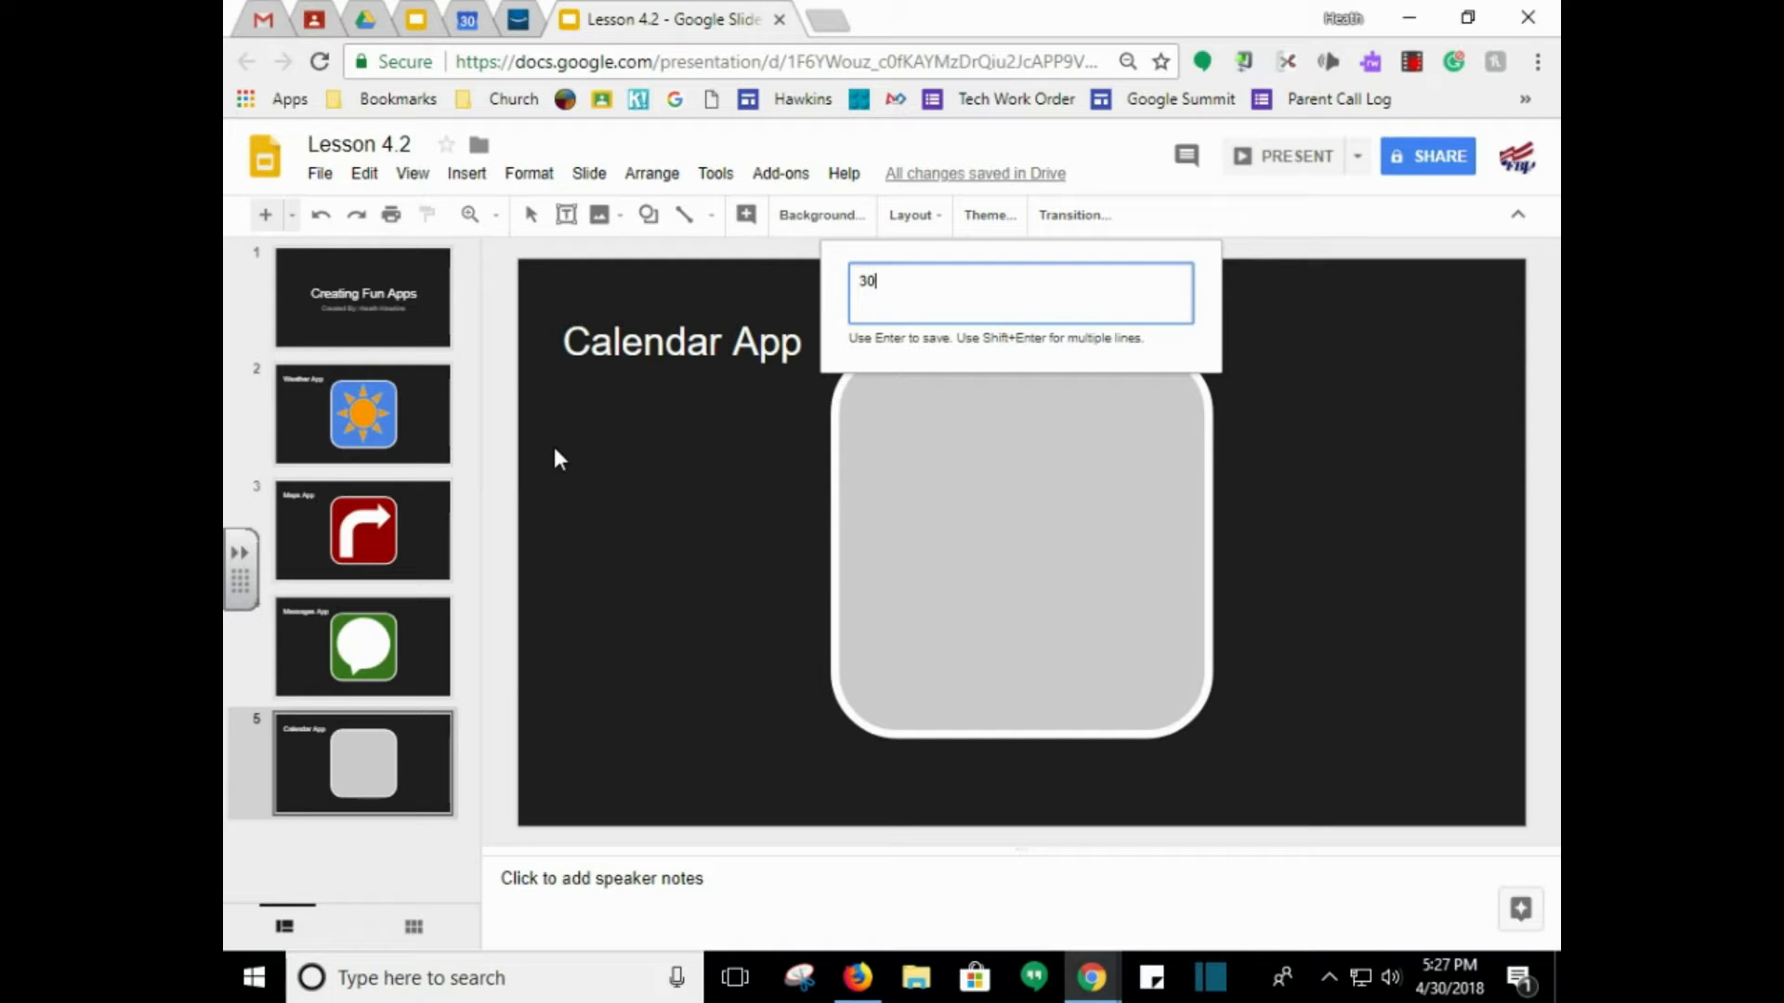
{"action": "key", "text": "Return"}
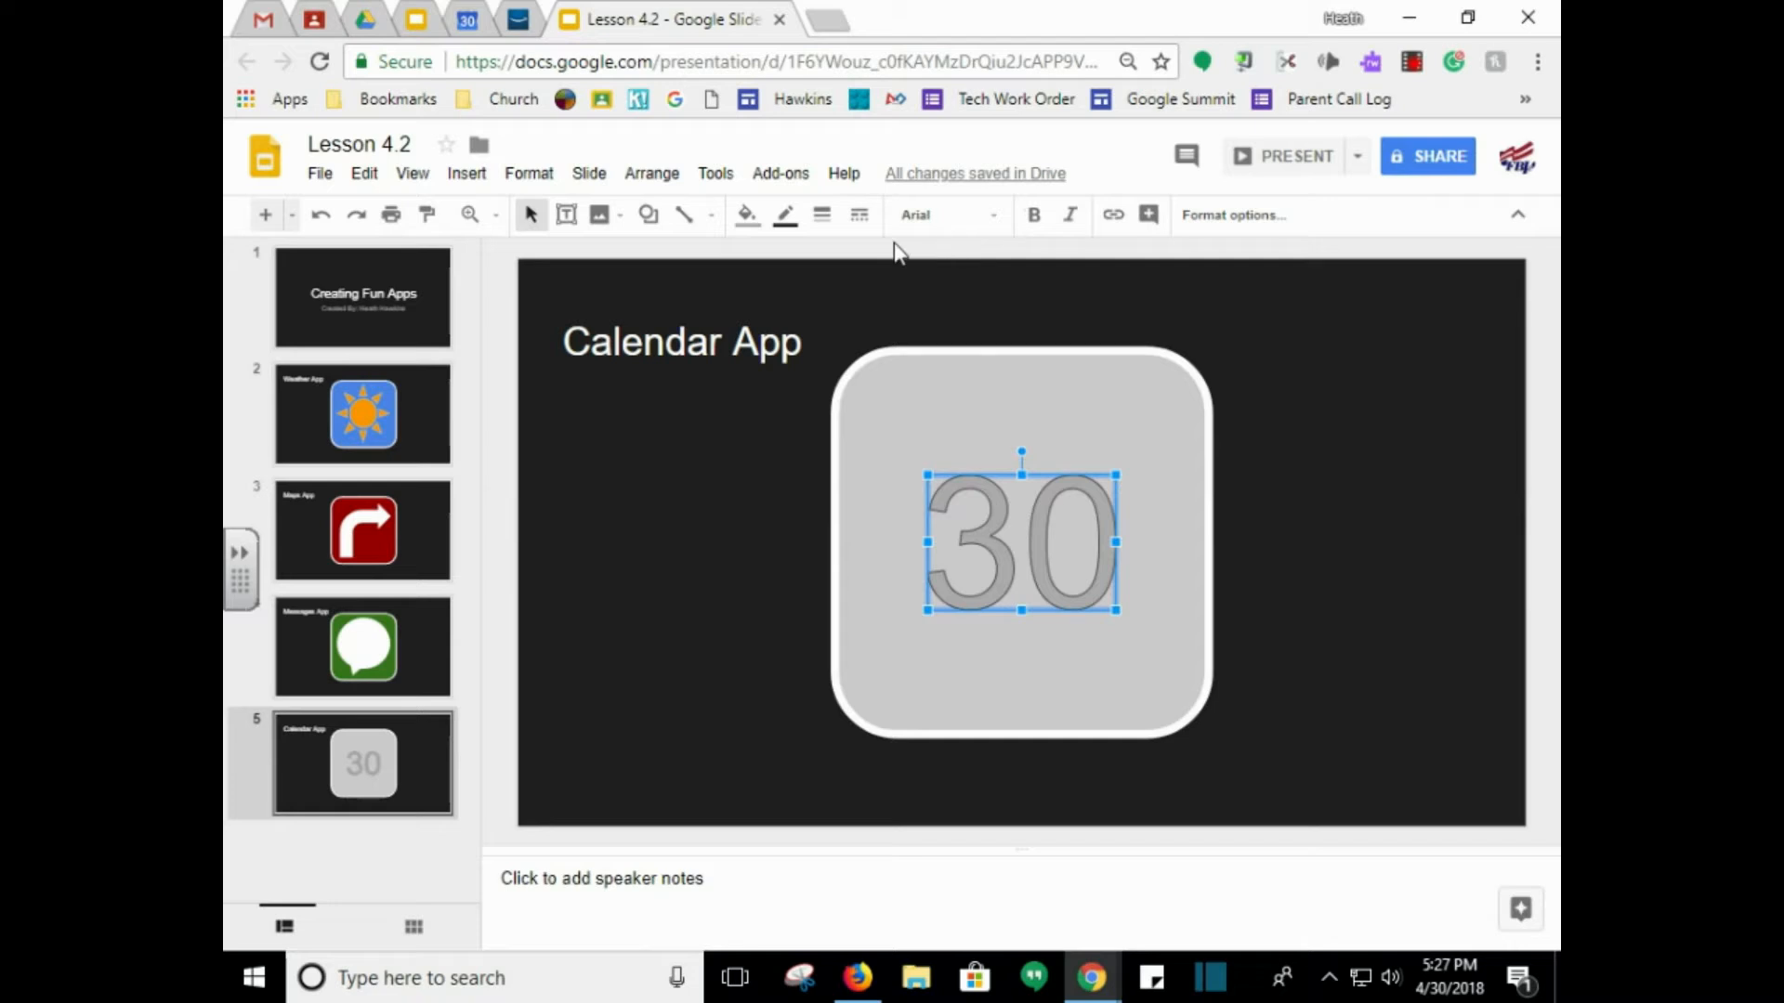
Step: Enlarge the "30" word art to nearly the full width of the gray square, centred horizontally with more space above than below
{"action": "left_click_drag", "start_coordinate": [927, 610], "coordinate": [855, 705]}
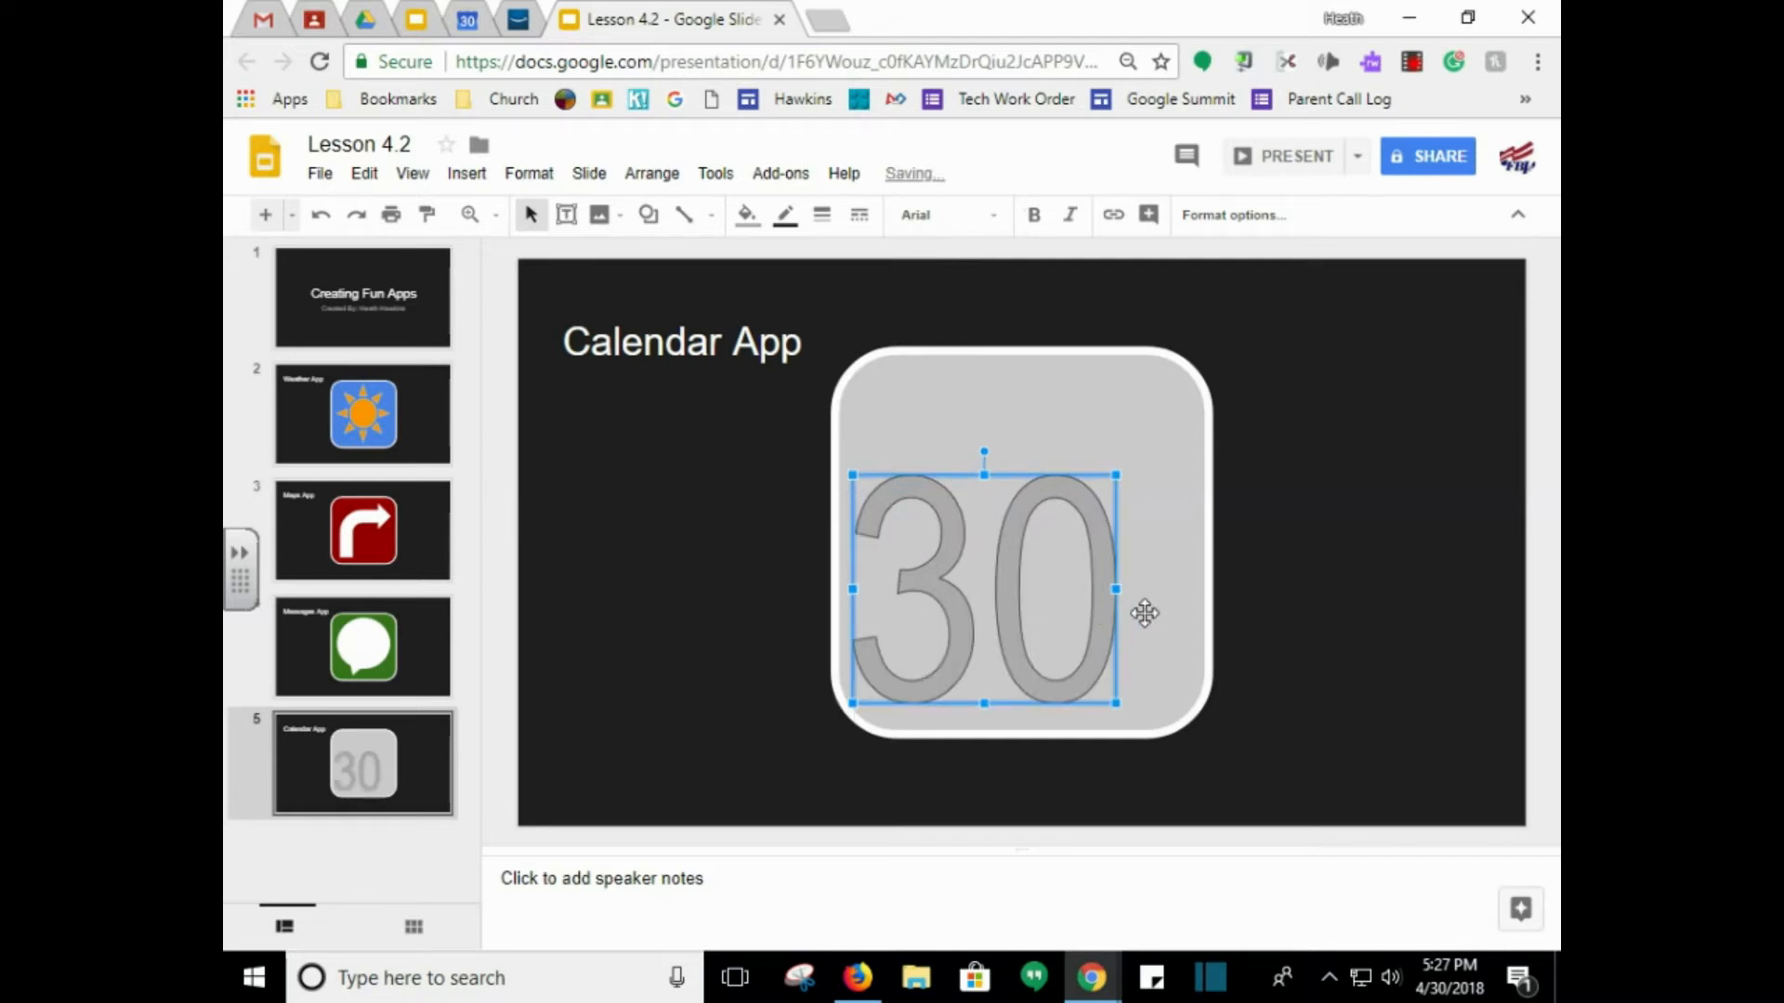
{"action": "left_click_drag", "start_coordinate": [1119, 588], "coordinate": [1182, 589]}
{"action": "left_click_drag", "start_coordinate": [1043, 604], "coordinate": [1036, 602]}
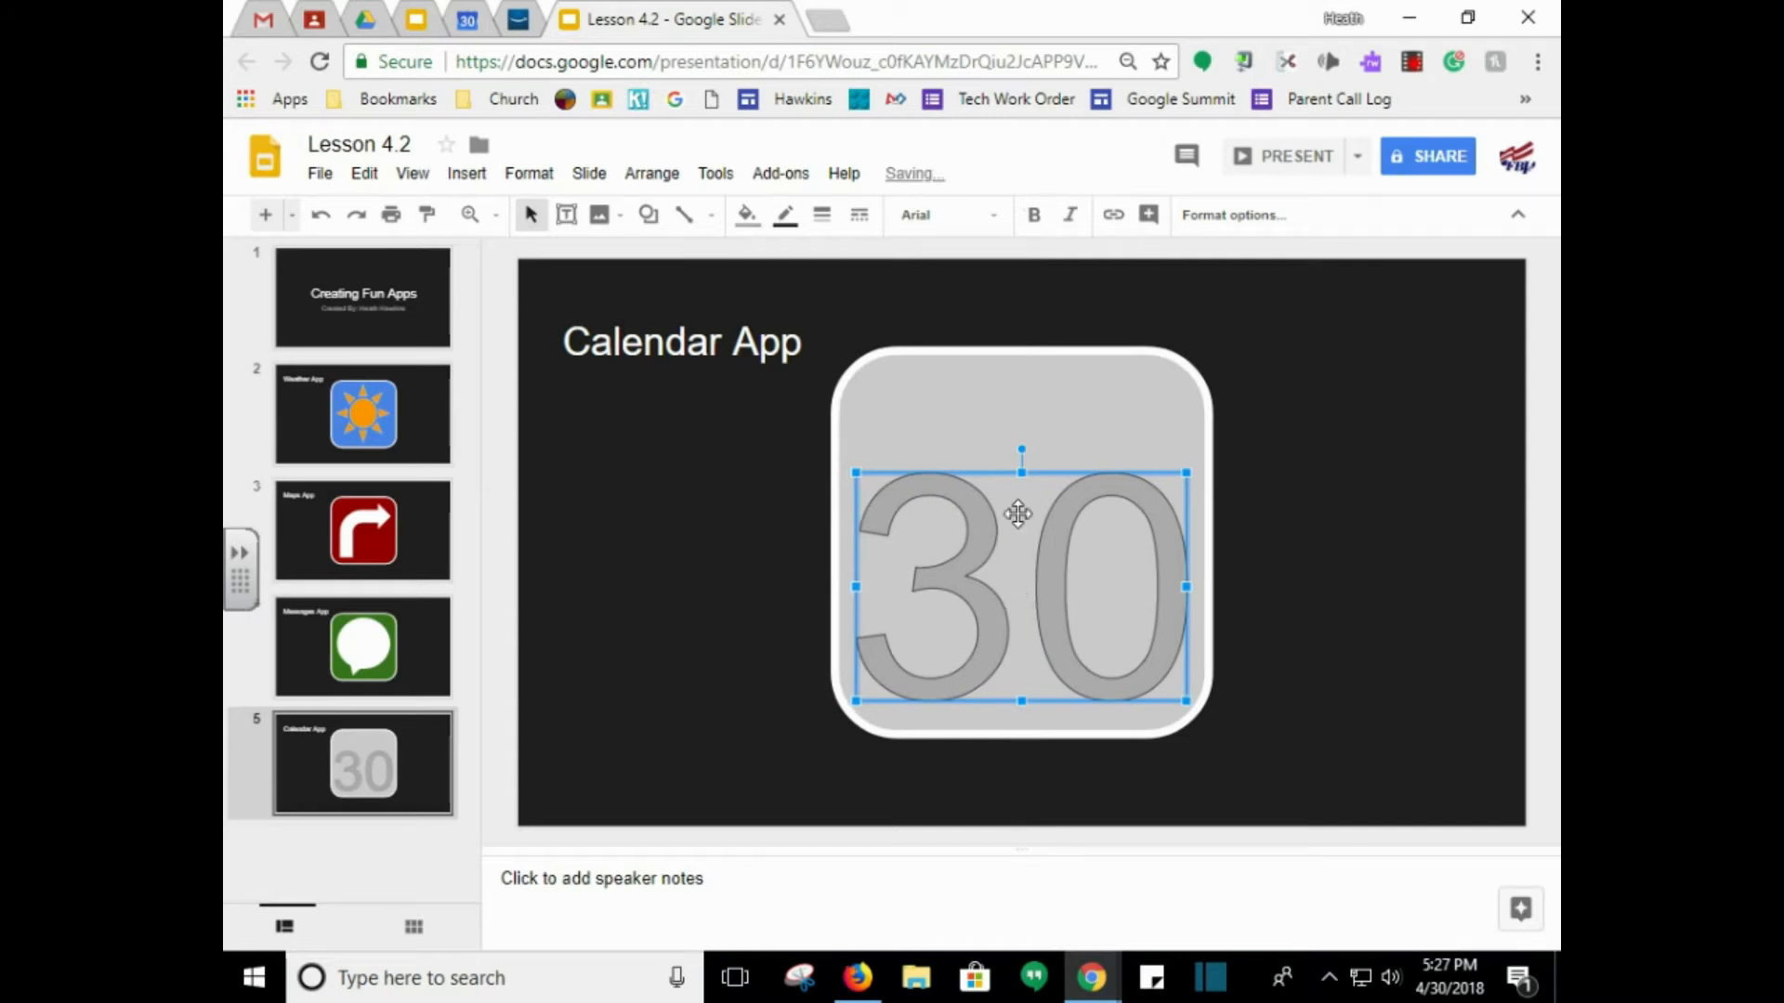
{"action": "left_click_drag", "start_coordinate": [1021, 473], "coordinate": [1023, 446]}
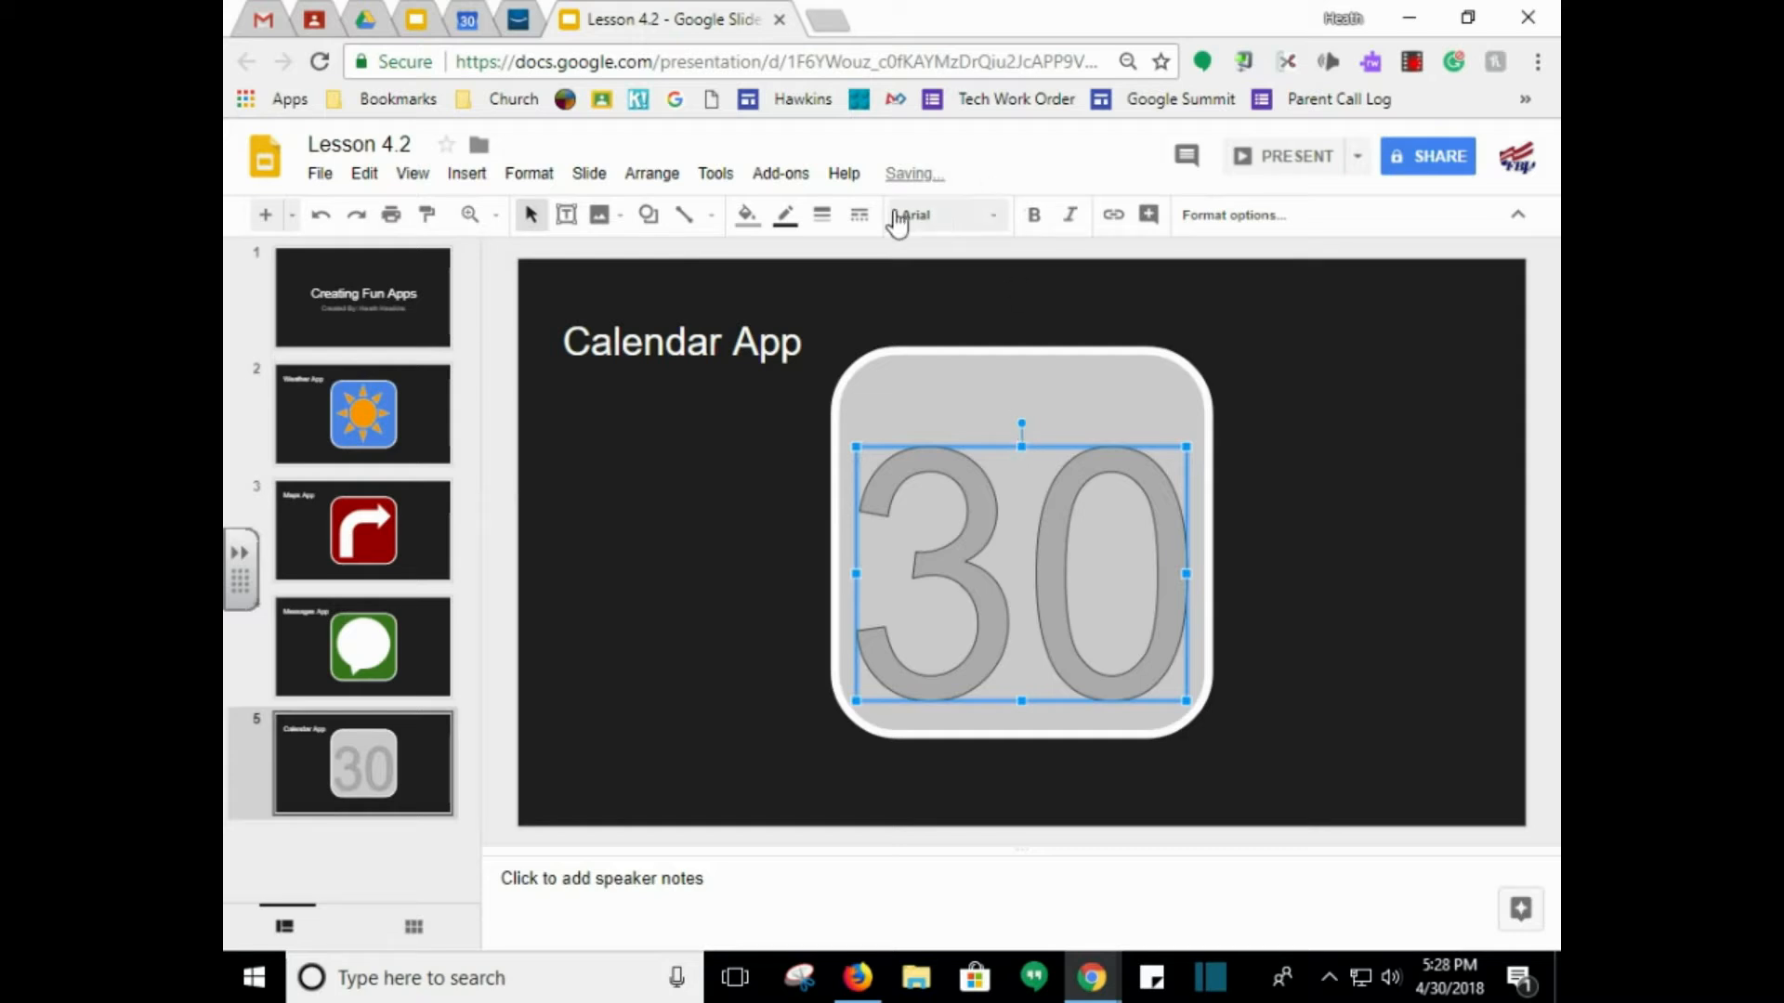
Step: Set both the fill and the outline of the "30" word art to white
{"action": "left_click", "coordinate": [746, 215]}
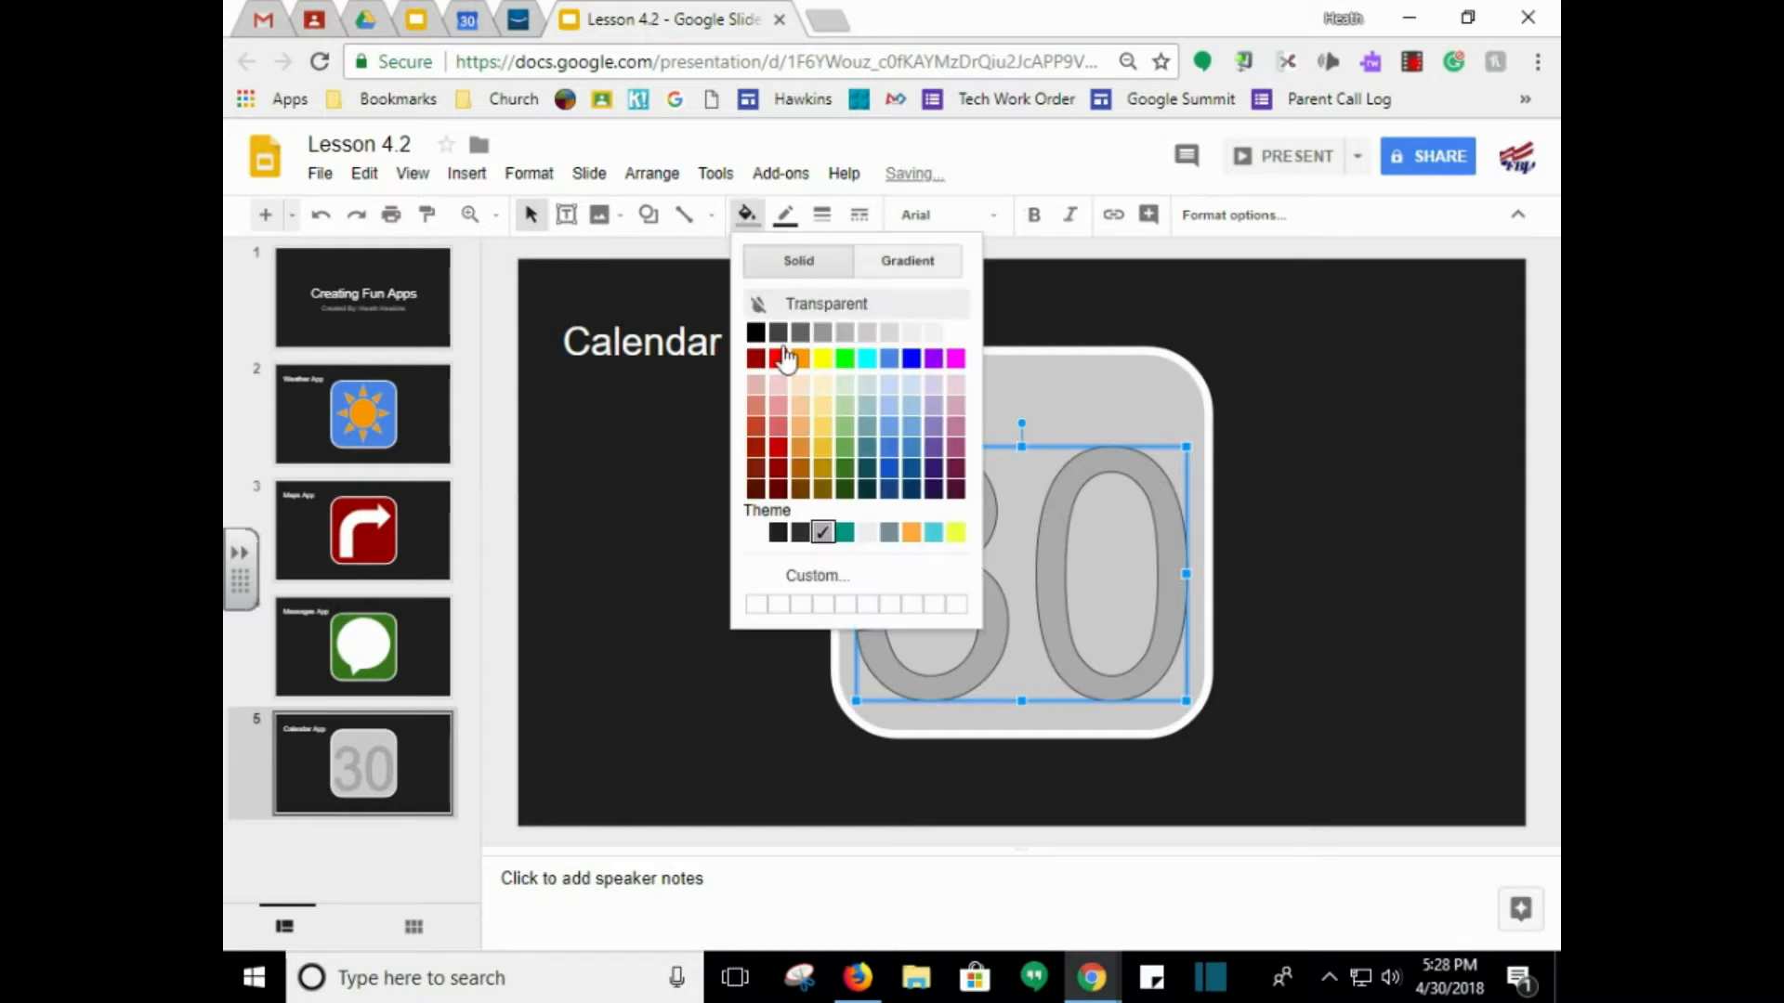
{"action": "left_click", "coordinate": [956, 331]}
{"action": "left_click", "coordinate": [796, 228]}
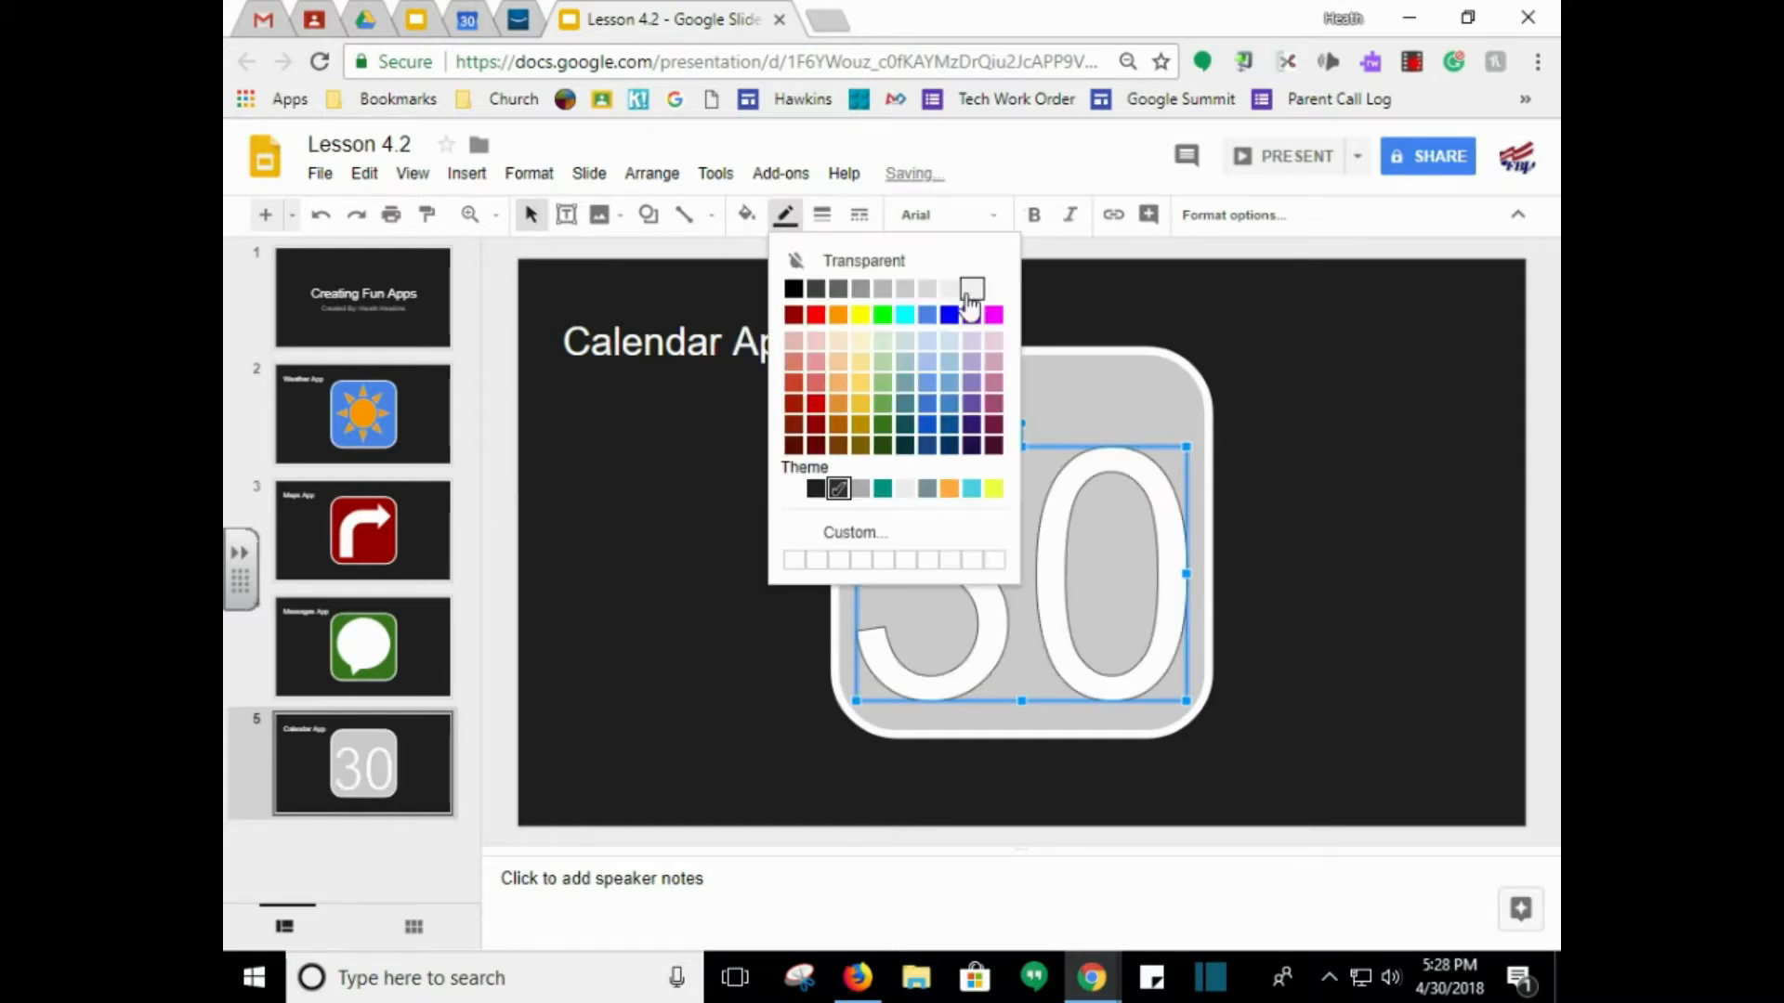
{"action": "left_click", "coordinate": [988, 289]}
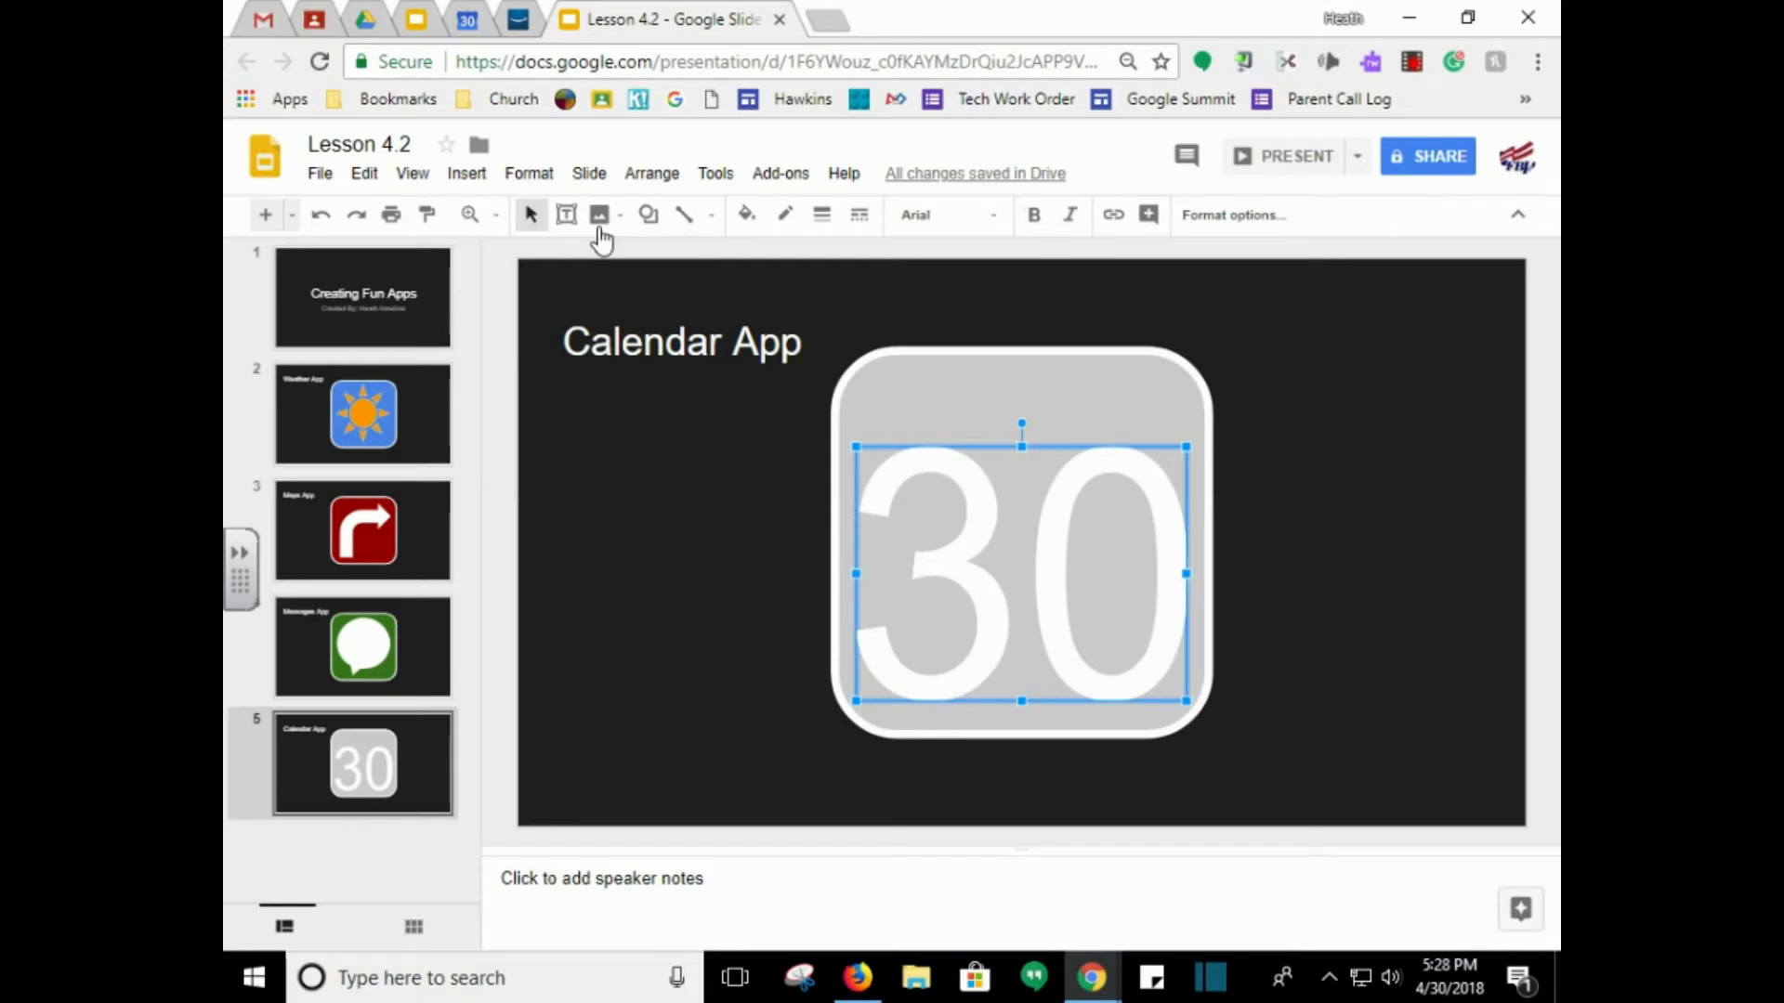
Step: Add a text box reading "SUNDAY" in the space above the "30" inside the gray square
{"action": "left_click", "coordinate": [567, 216]}
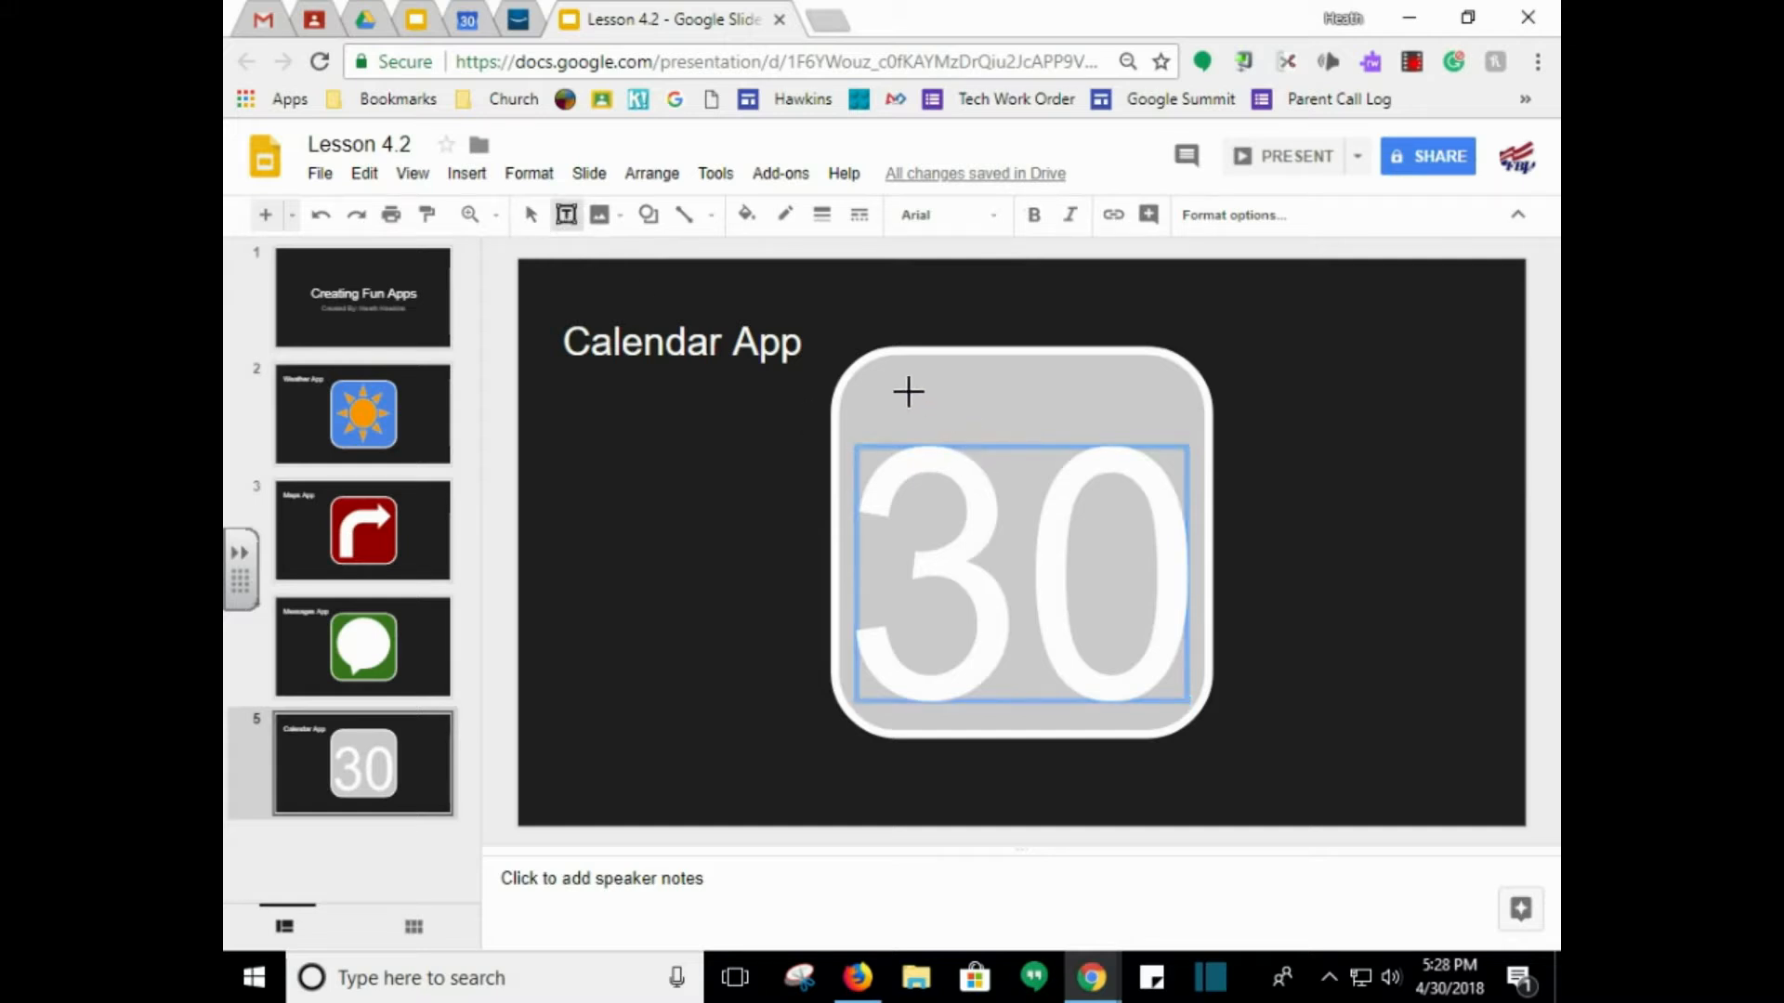
{"action": "left_click_drag", "start_coordinate": [874, 375], "coordinate": [1172, 438]}
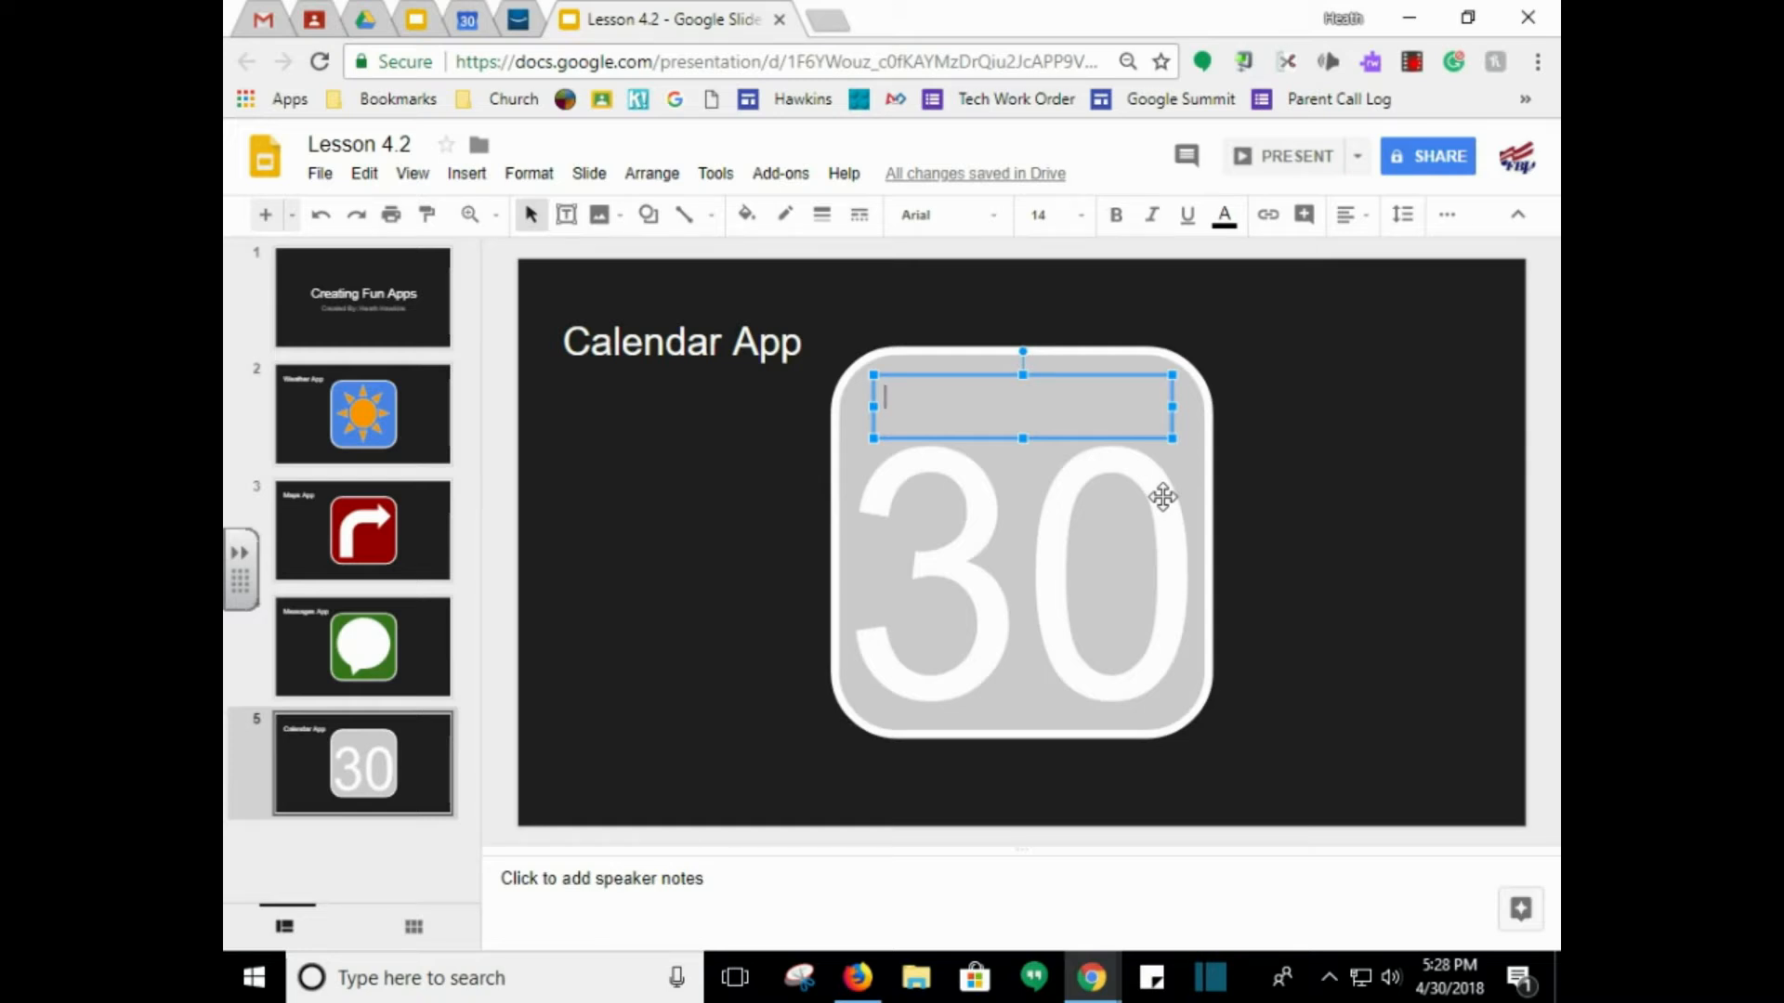
{"action": "type", "text": "SUNDAY"}
Step: Format the "SUNDAY" text as bold, centred and size 30, and nudge its text box slightly upward
{"action": "left_click", "coordinate": [1118, 225]}
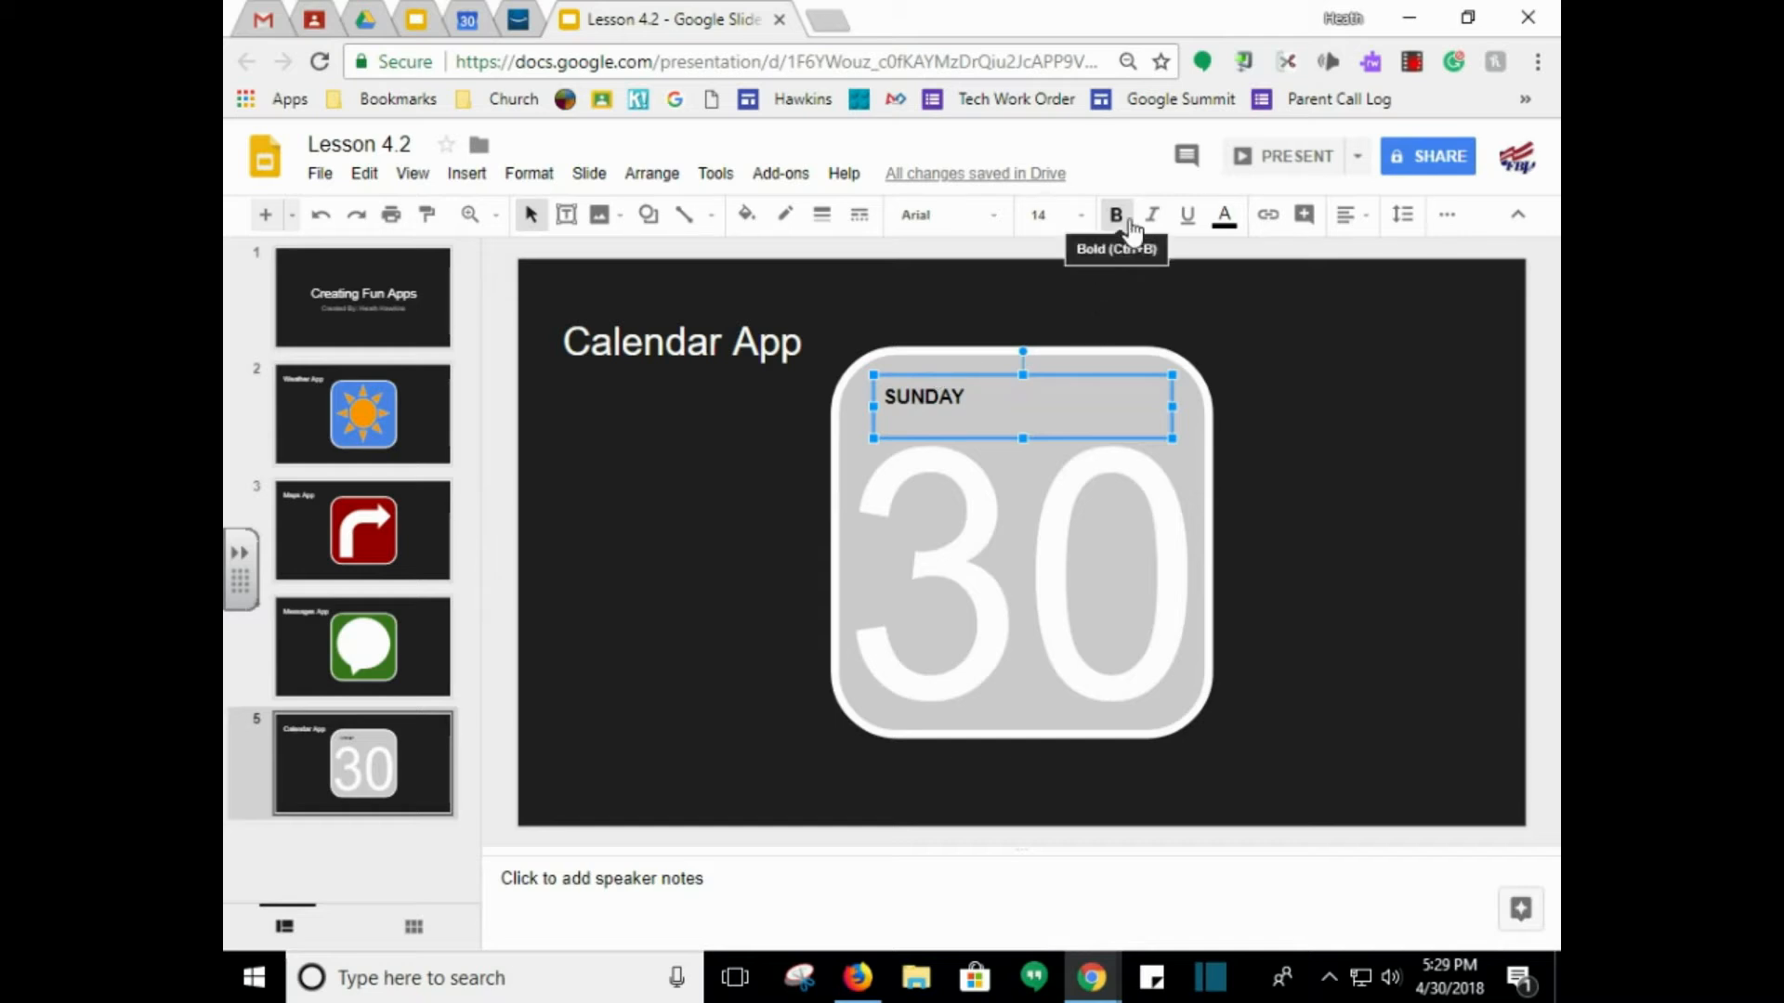
{"action": "left_click", "coordinate": [1347, 216]}
{"action": "left_click", "coordinate": [1383, 257]}
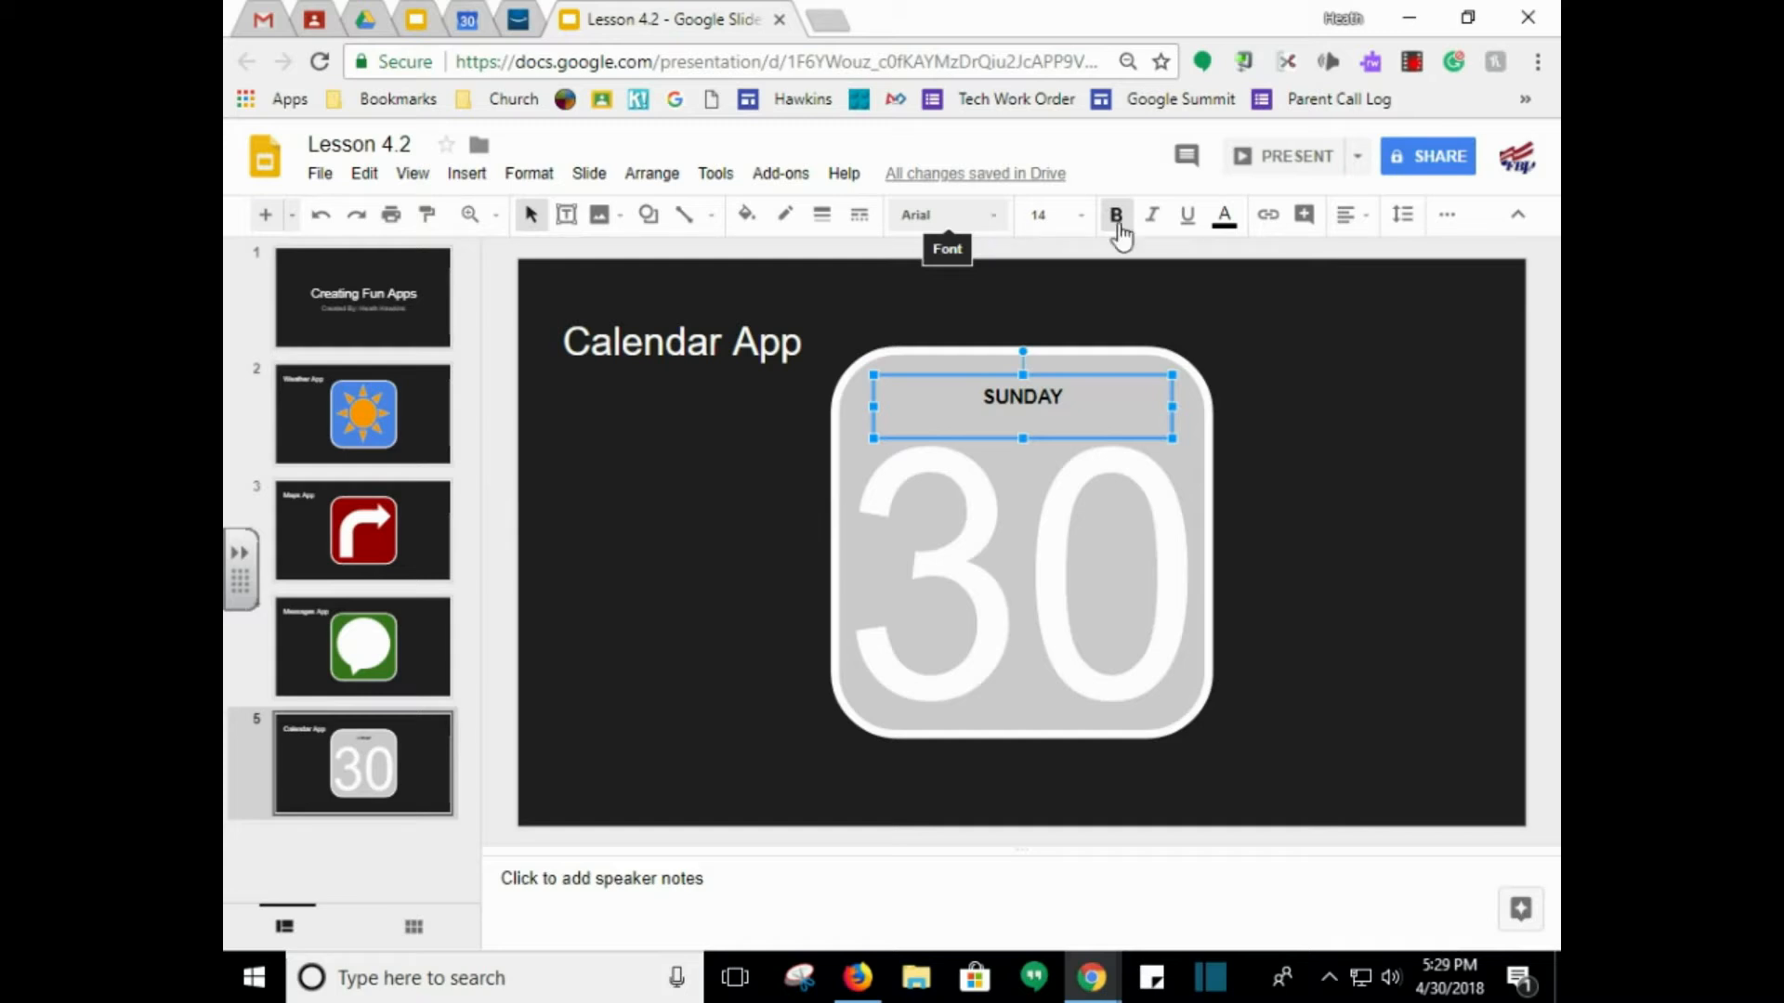
{"action": "left_click", "coordinate": [1080, 216]}
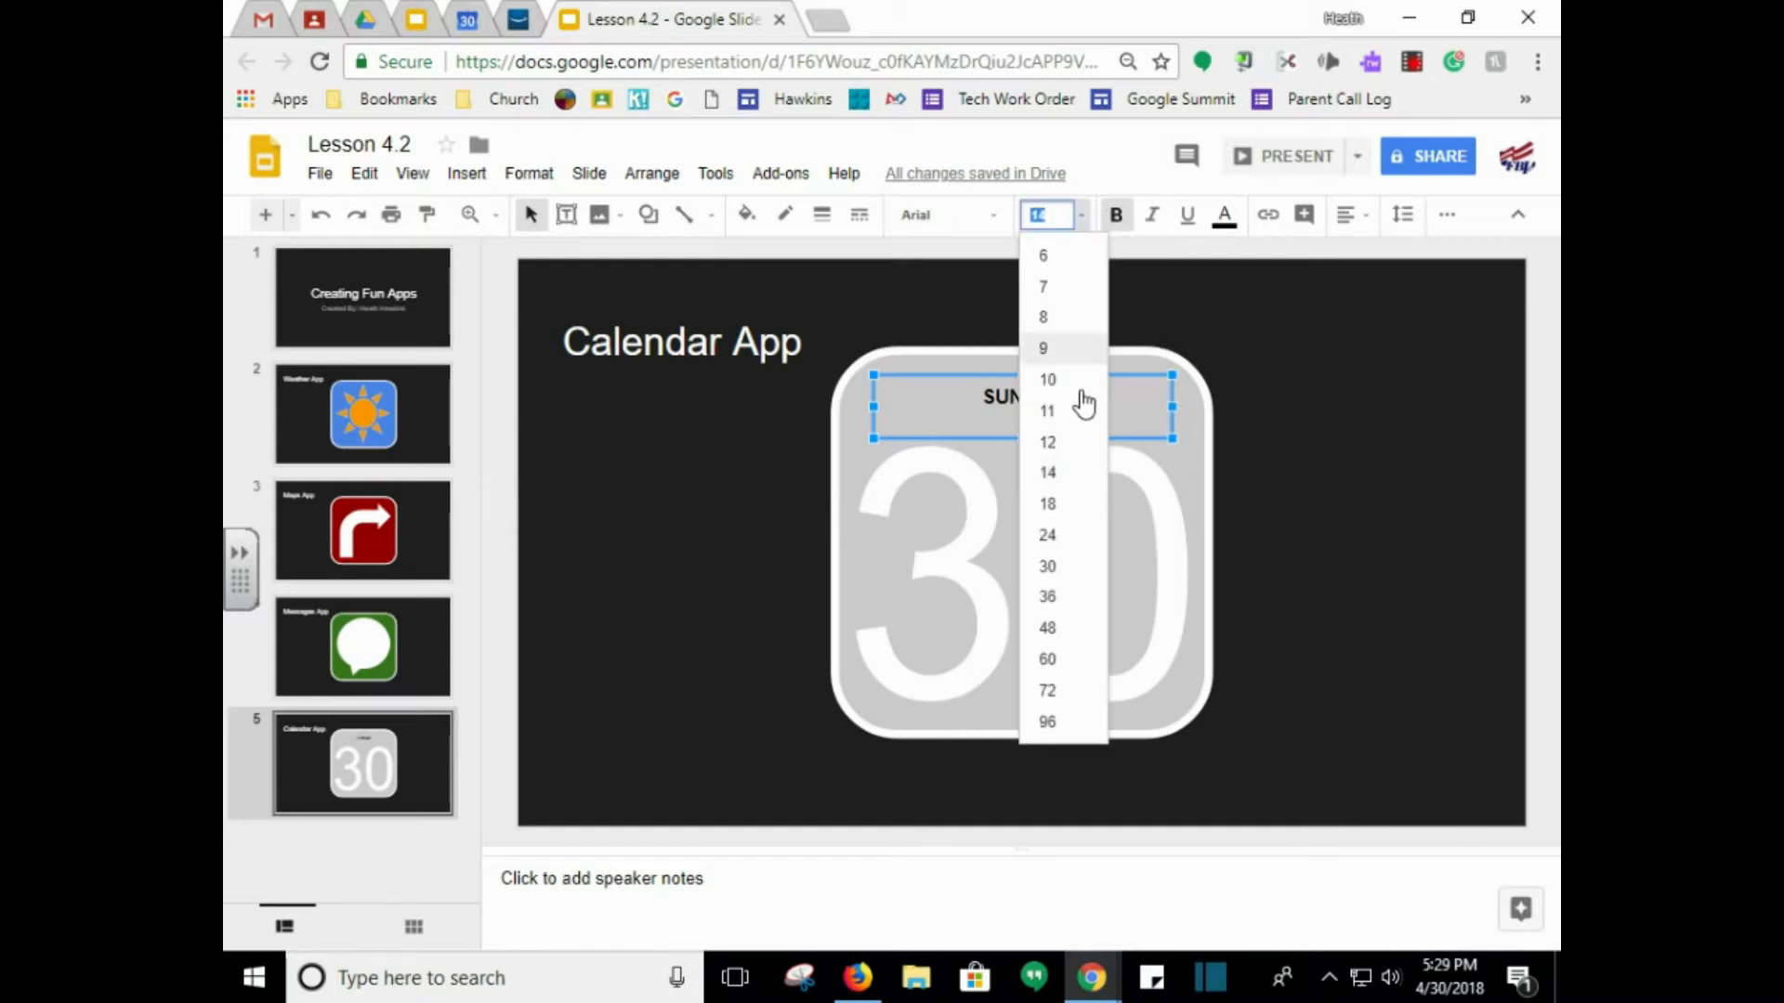
{"action": "left_click", "coordinate": [1063, 575]}
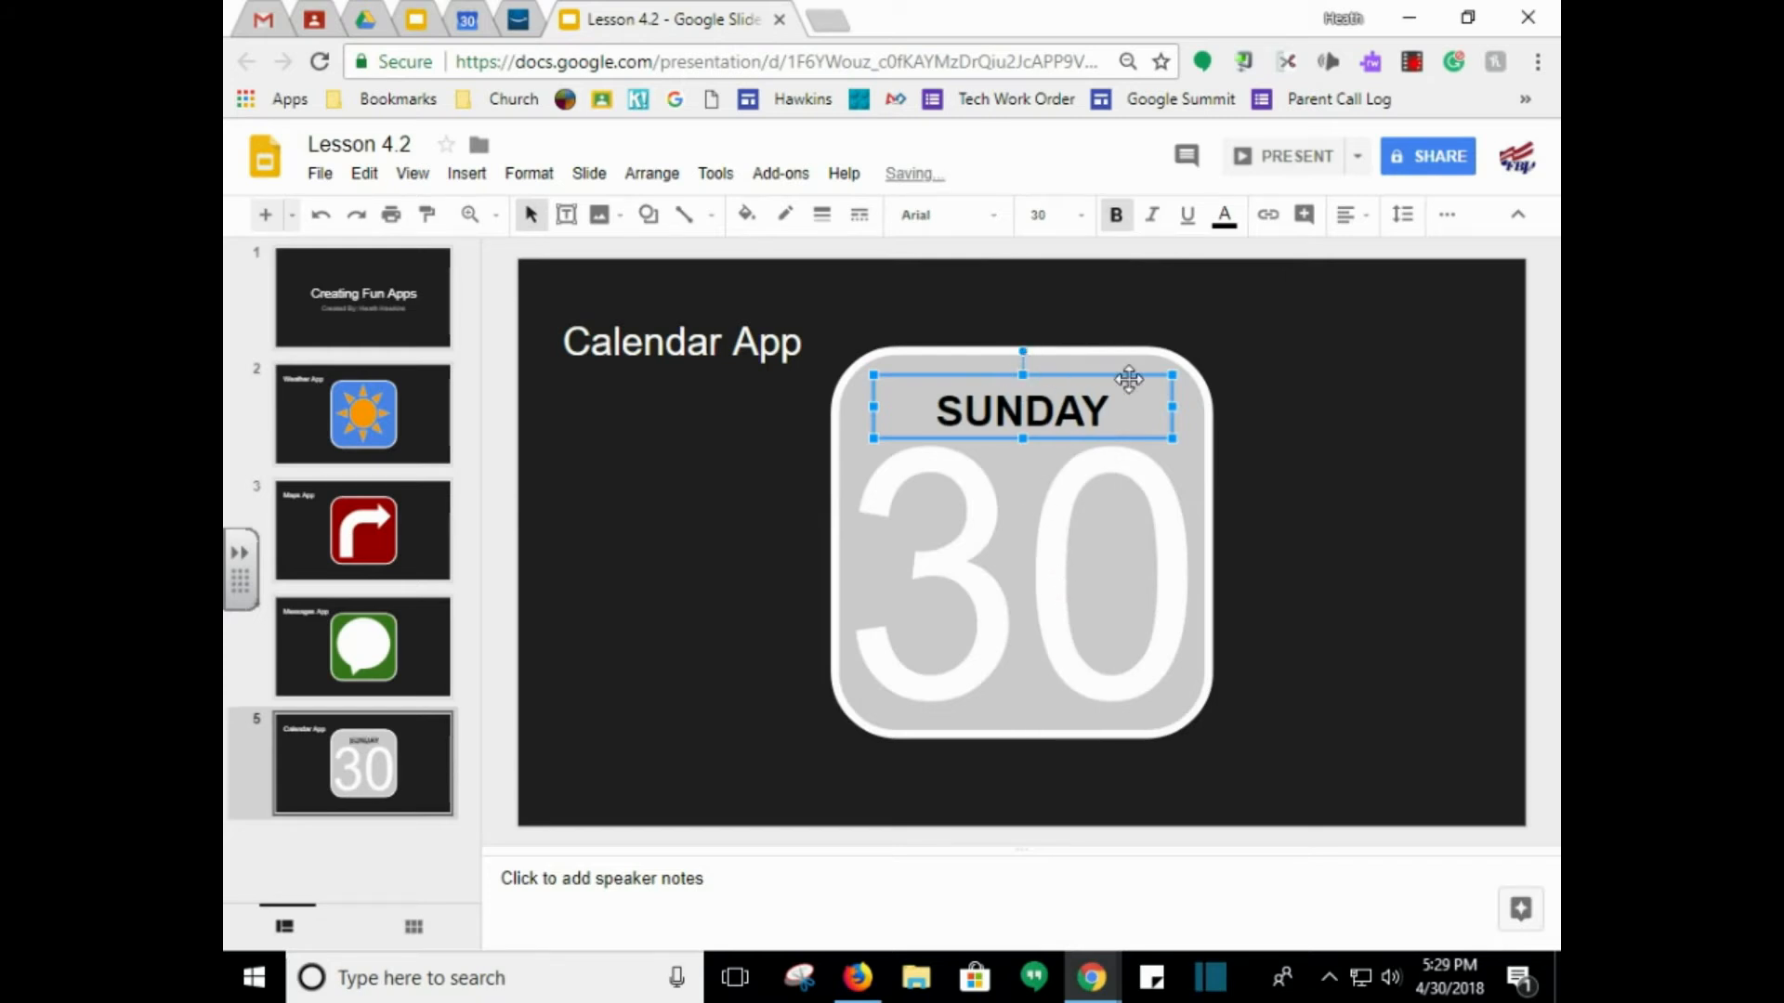
{"action": "key", "text": "Up"}
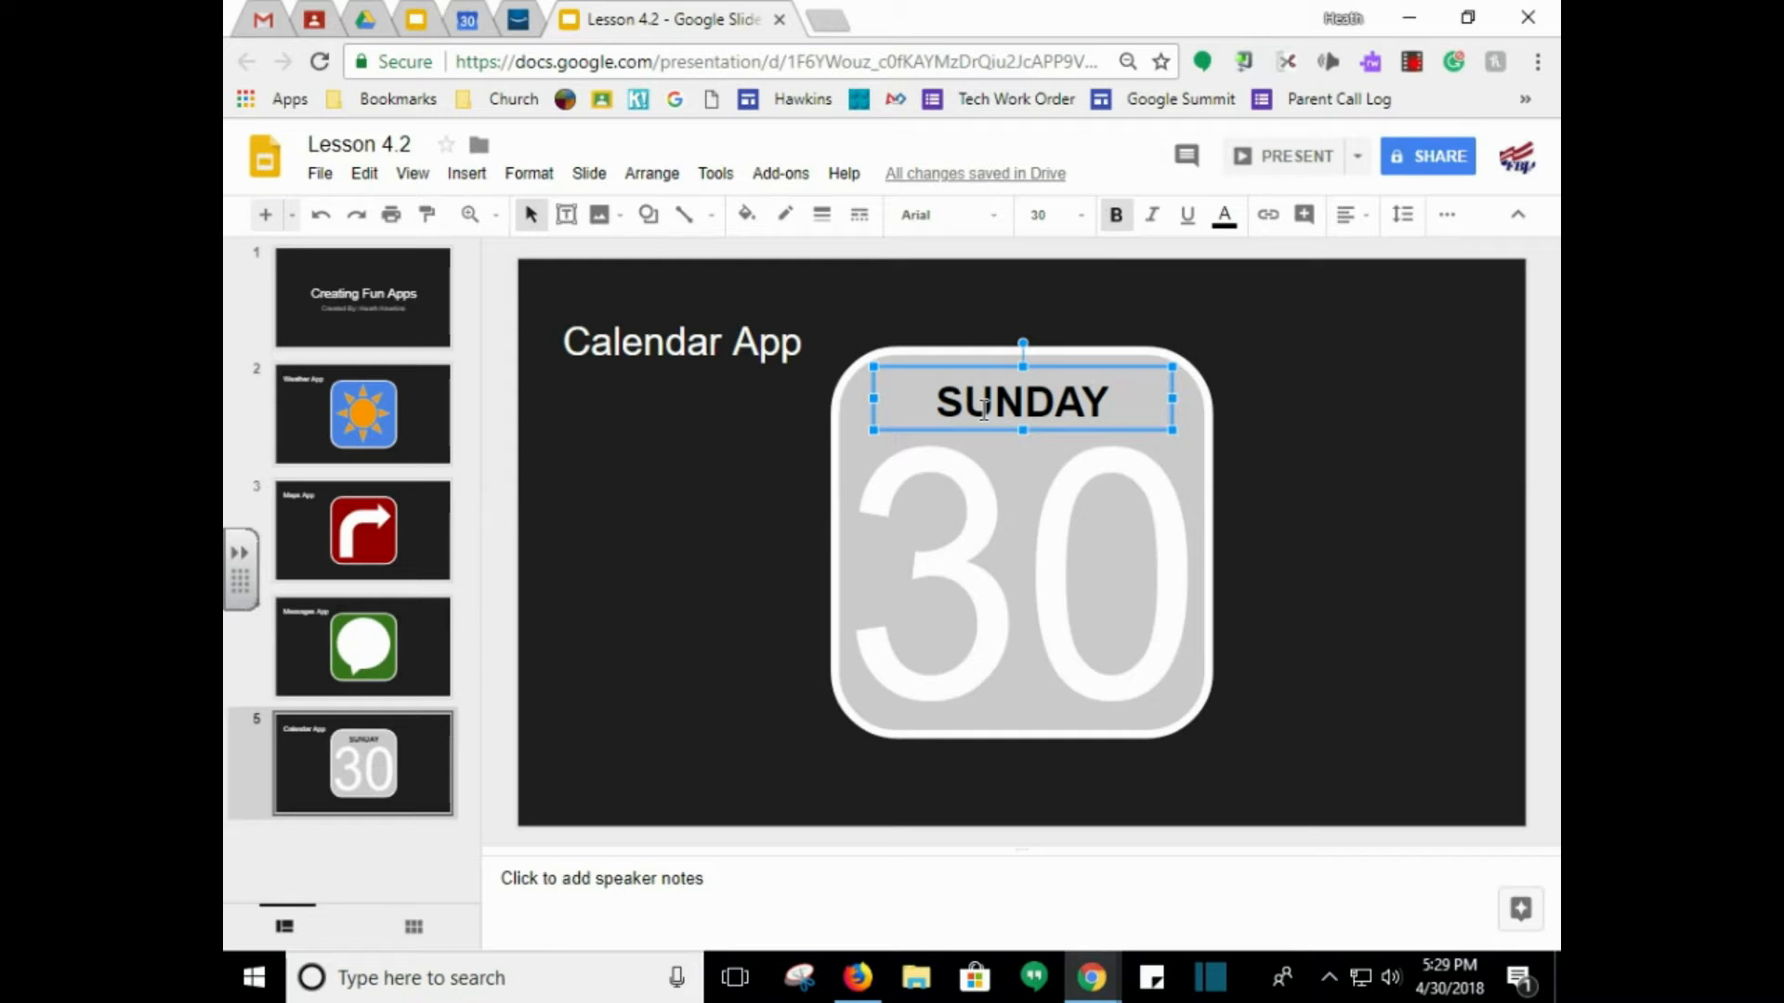
{"action": "left_click", "coordinate": [1324, 518]}
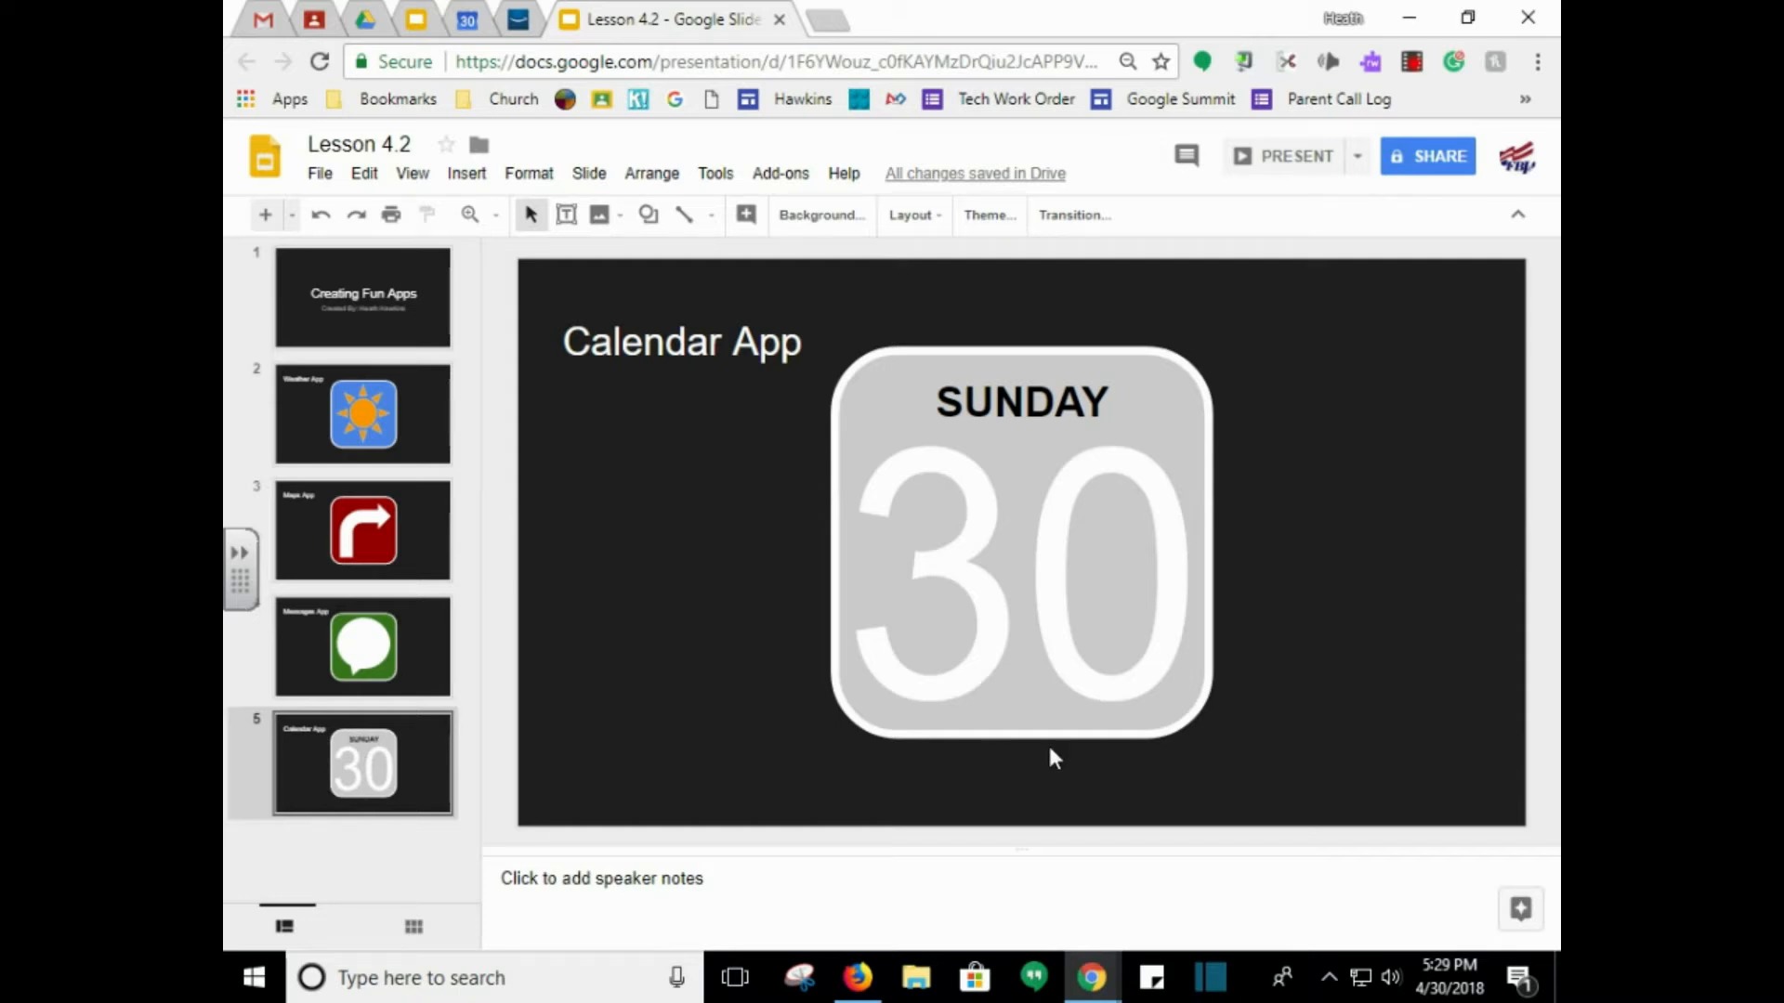
Step: Duplicate the Calendar App slide and change the copy's title to "Calculator App"
{"action": "right_click", "coordinate": [293, 762]}
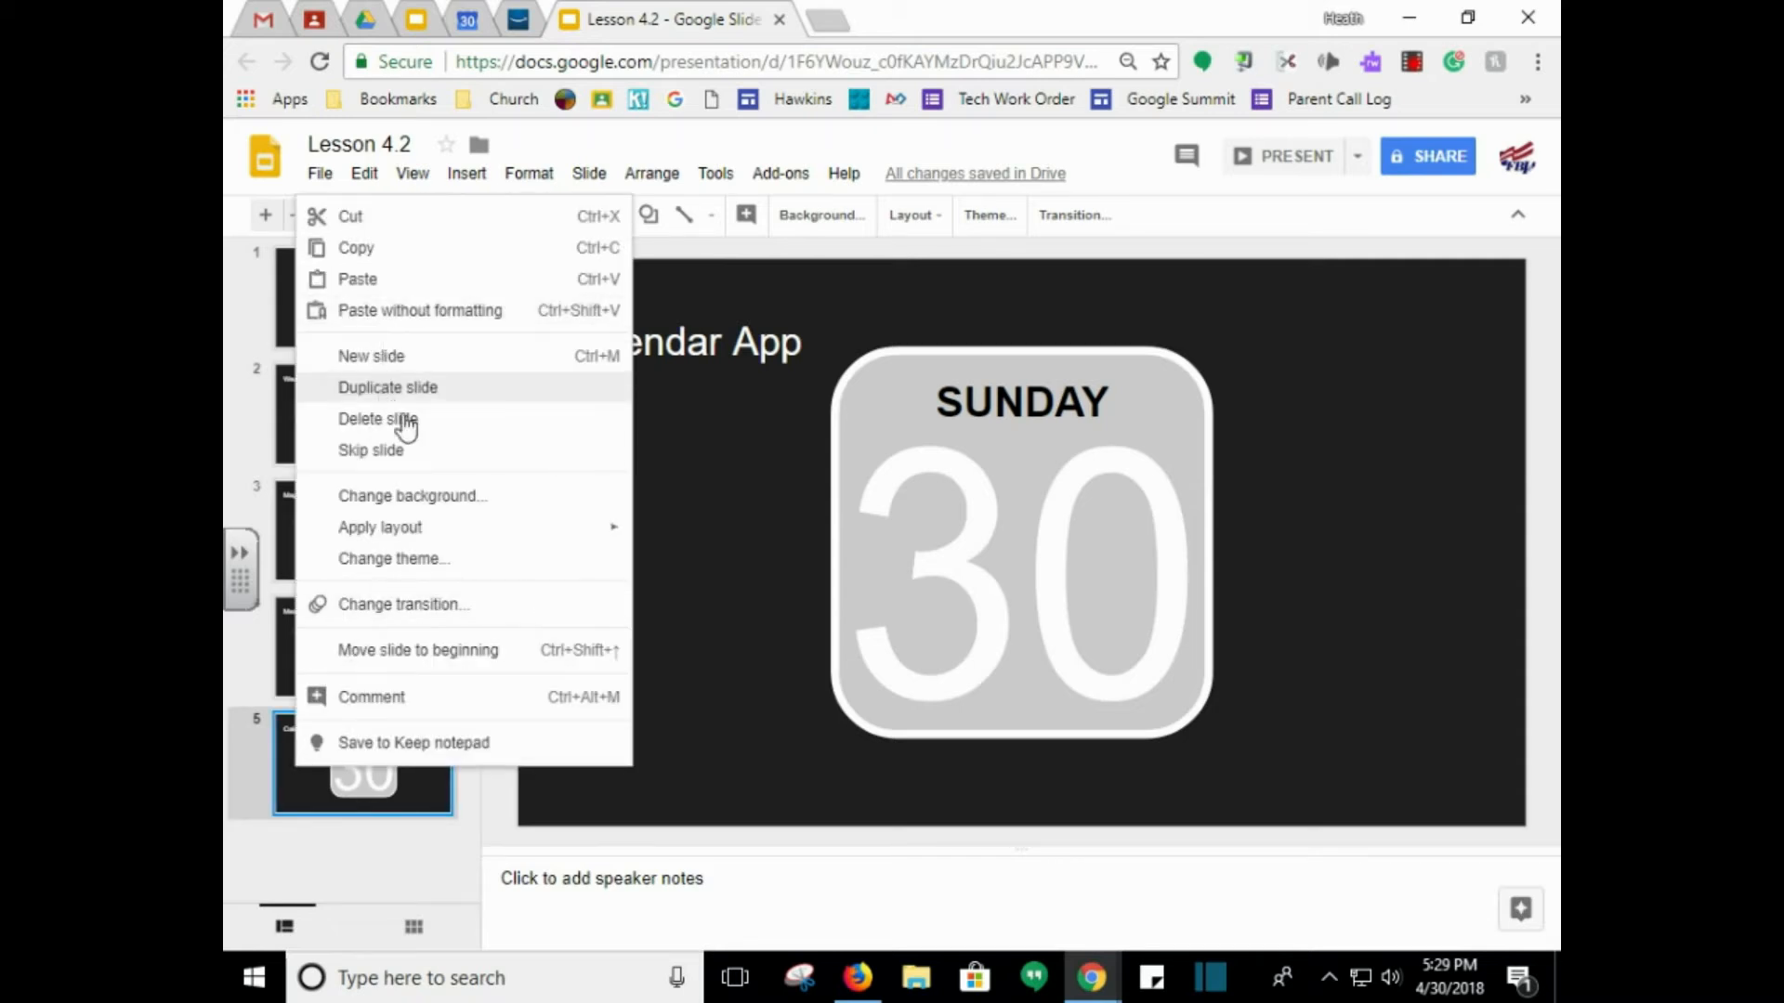
{"action": "left_click", "coordinate": [386, 388]}
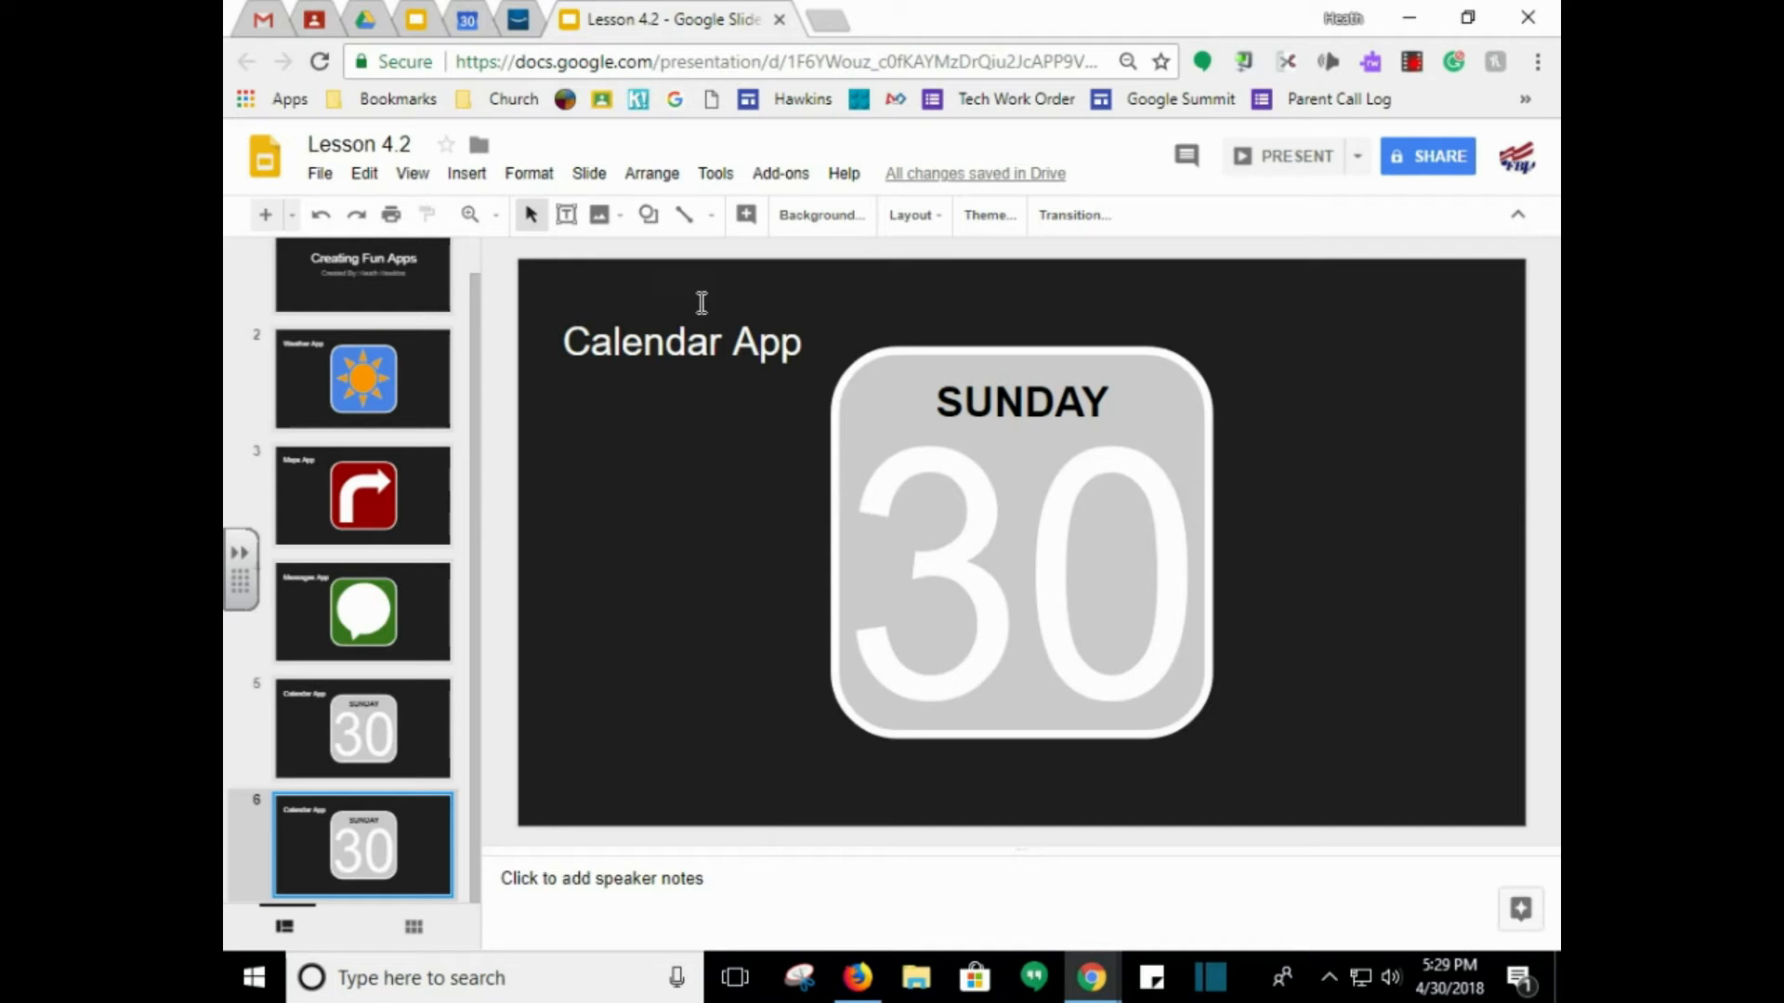
{"action": "double_click", "coordinate": [651, 352]}
{"action": "type", "text": "Cal"}
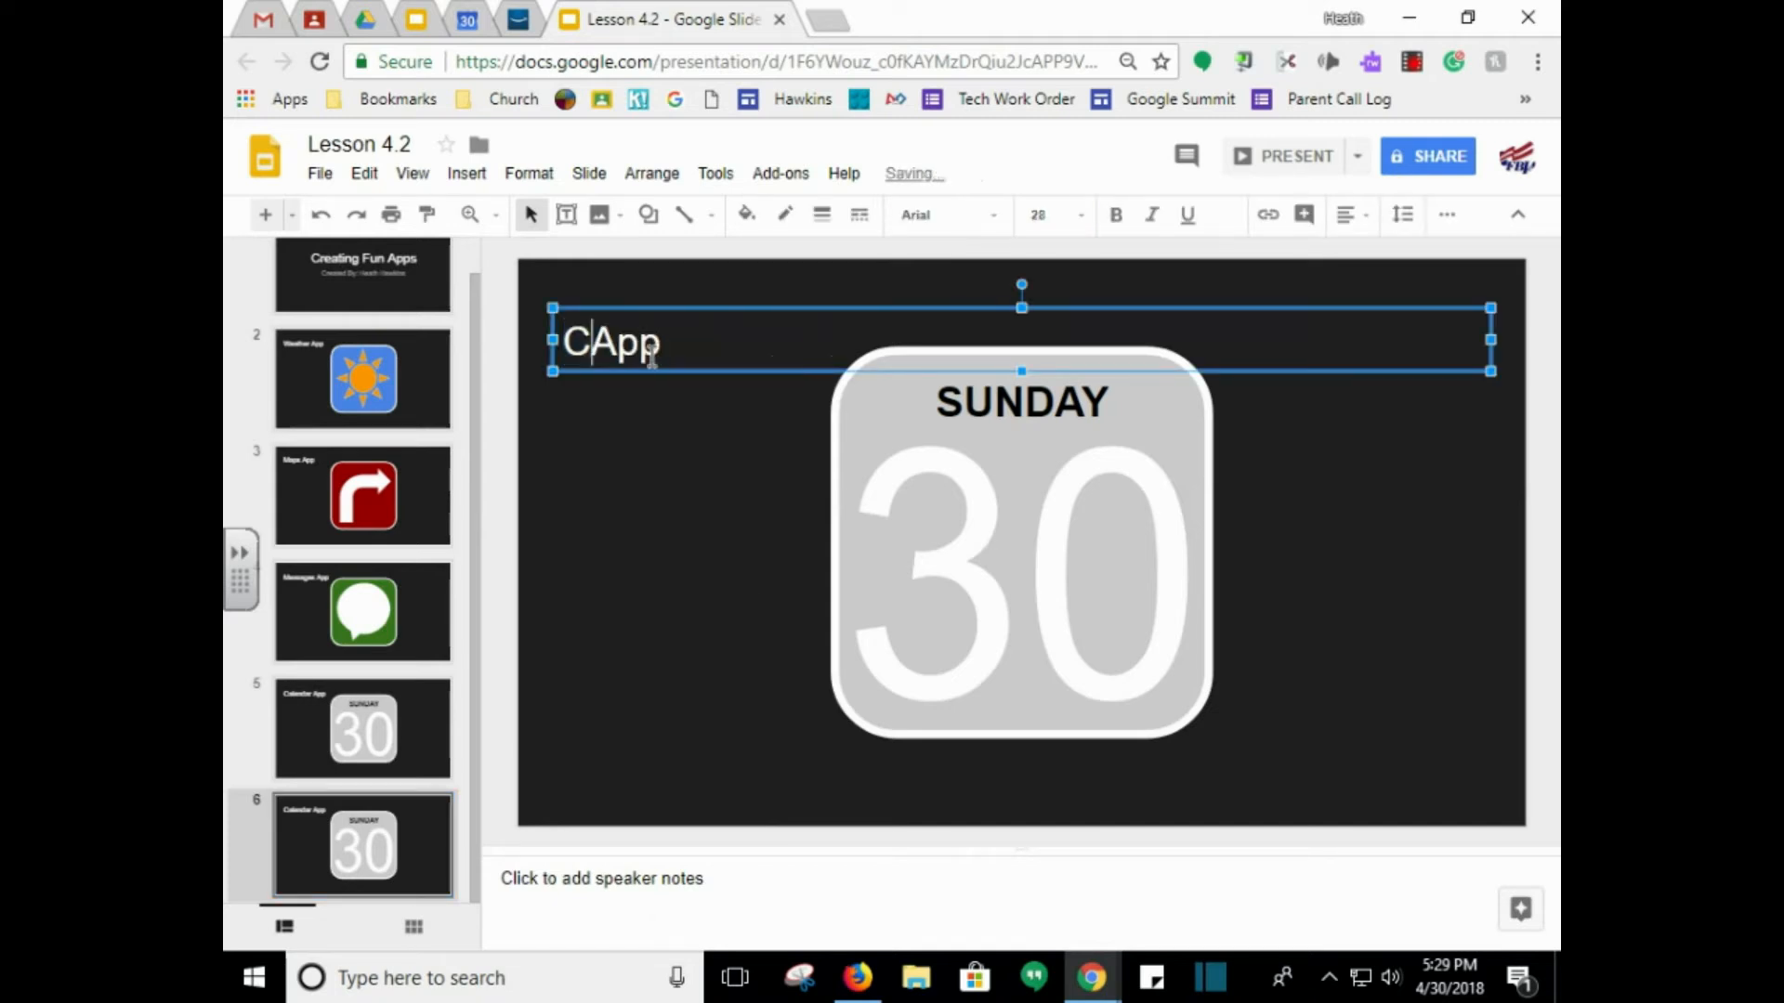
{"action": "type", "text": "culator"}
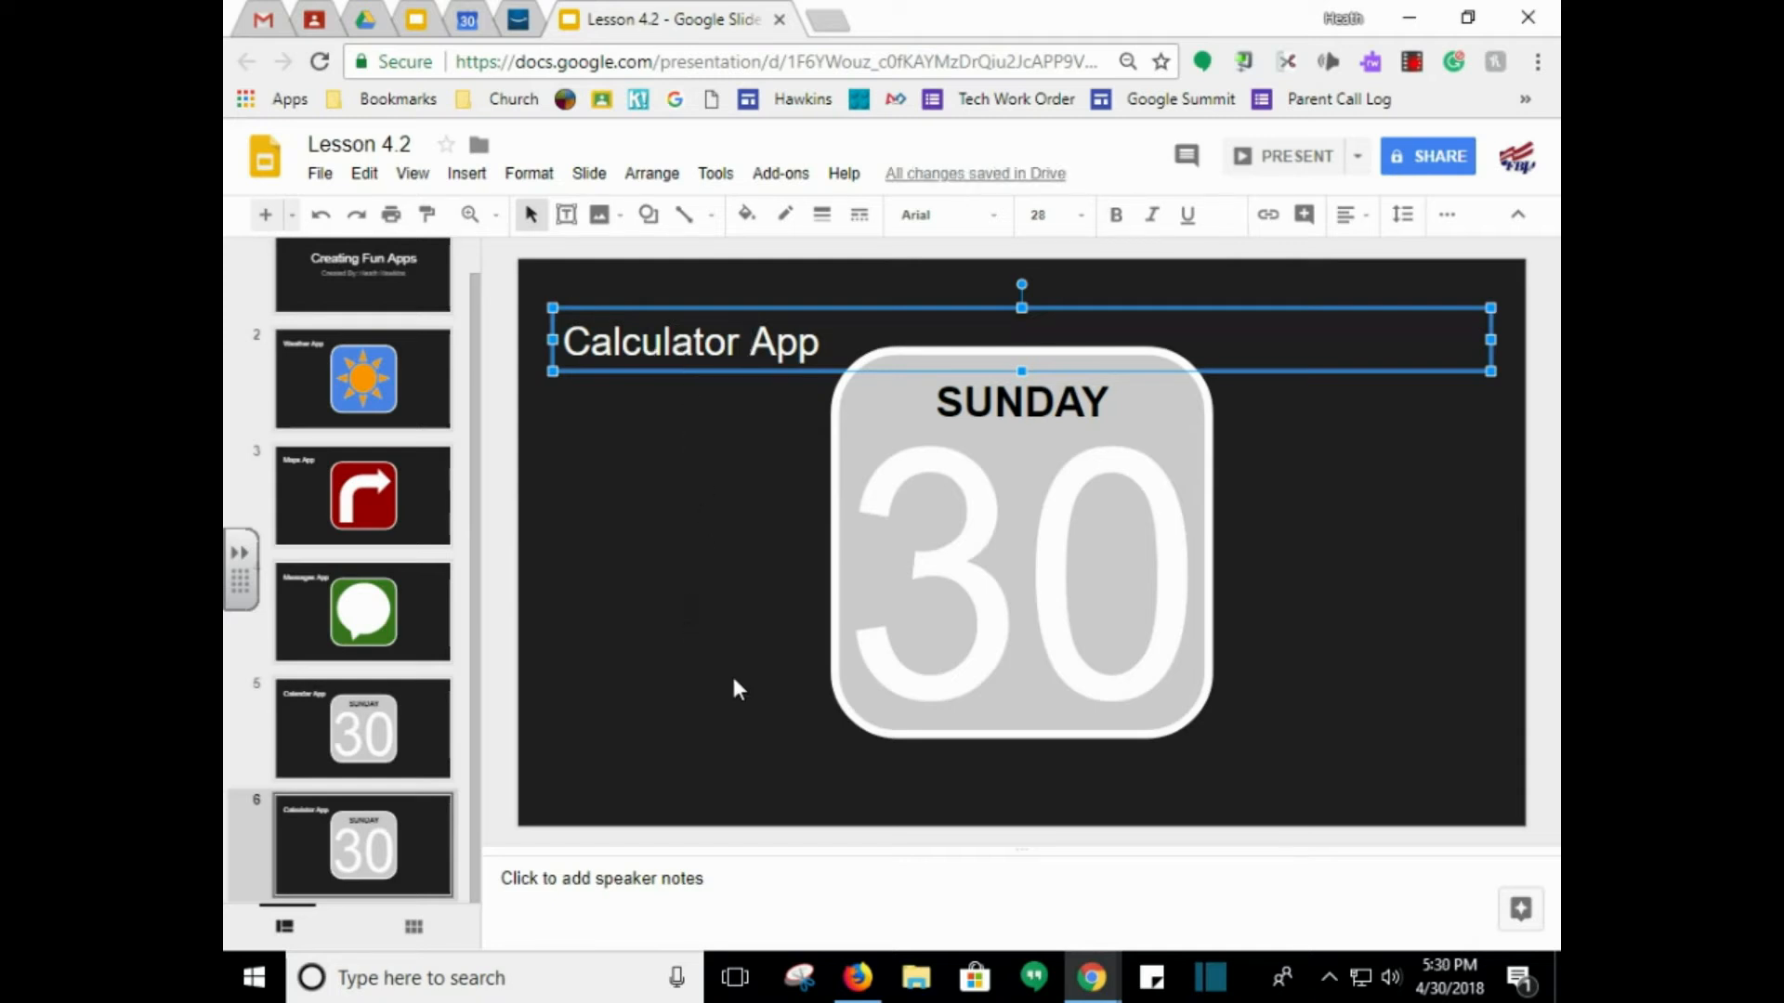
Step: Fill the rounded square on the Calculator App slide with orange
{"action": "left_click", "coordinate": [852, 687]}
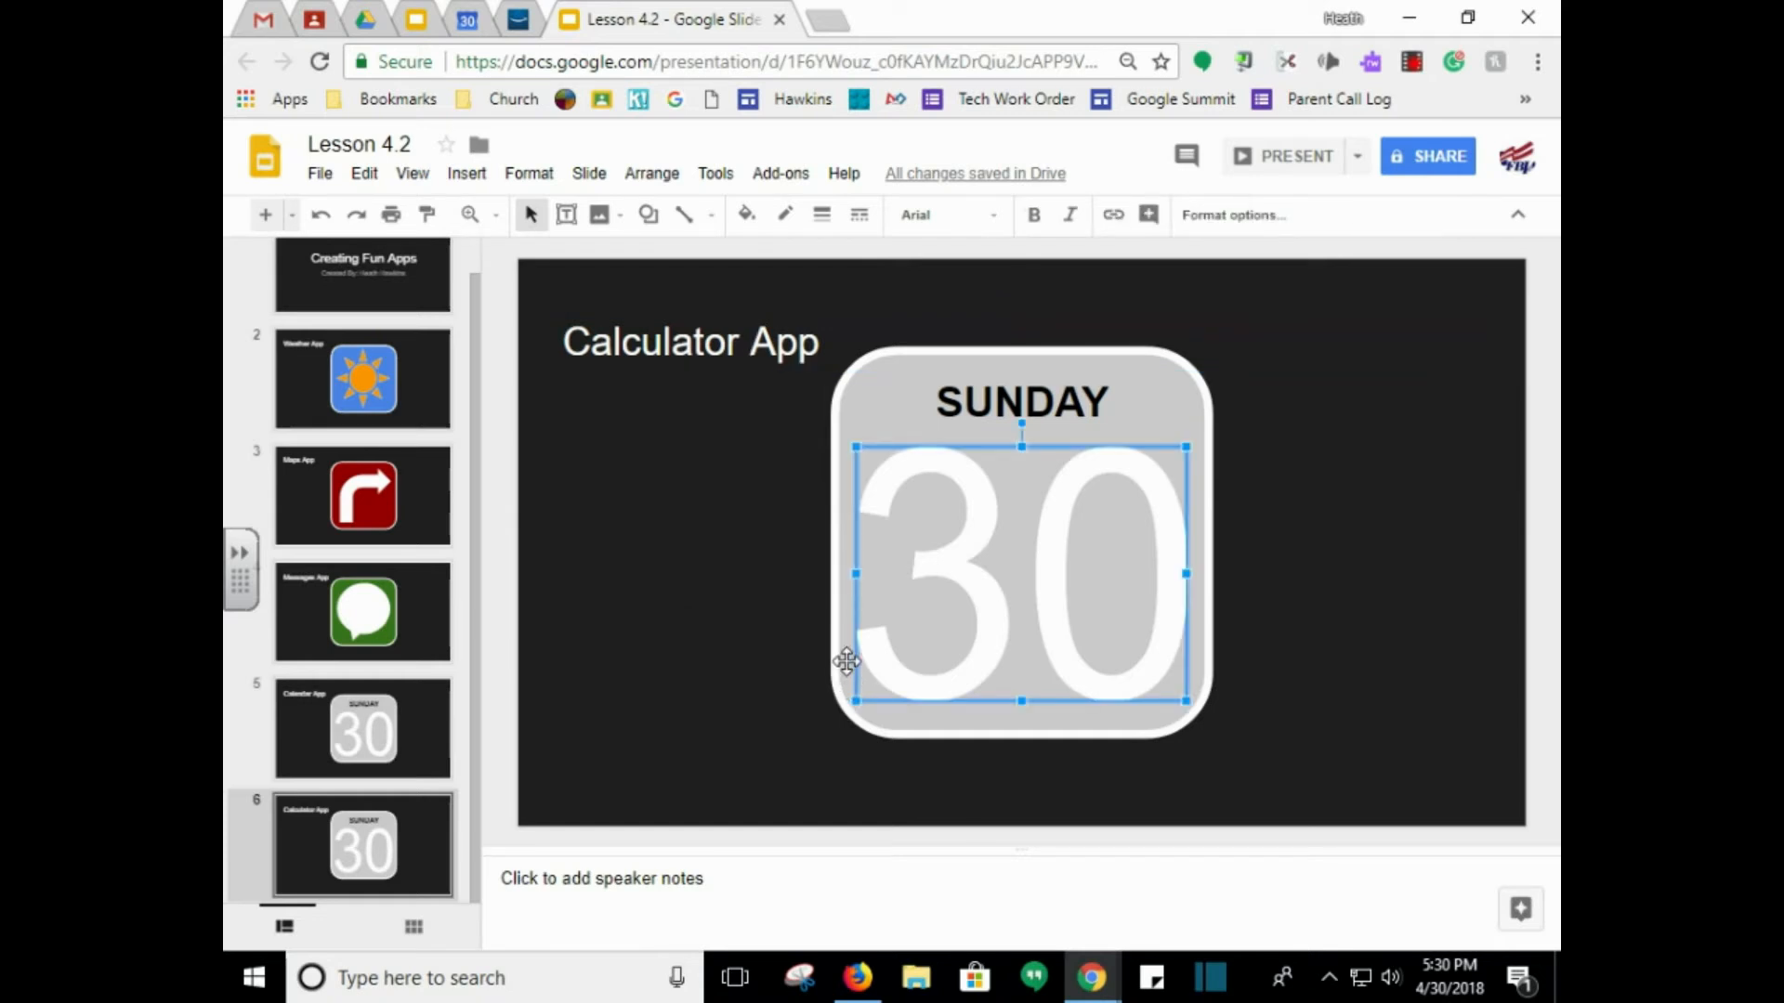
{"action": "left_click", "coordinate": [845, 660]}
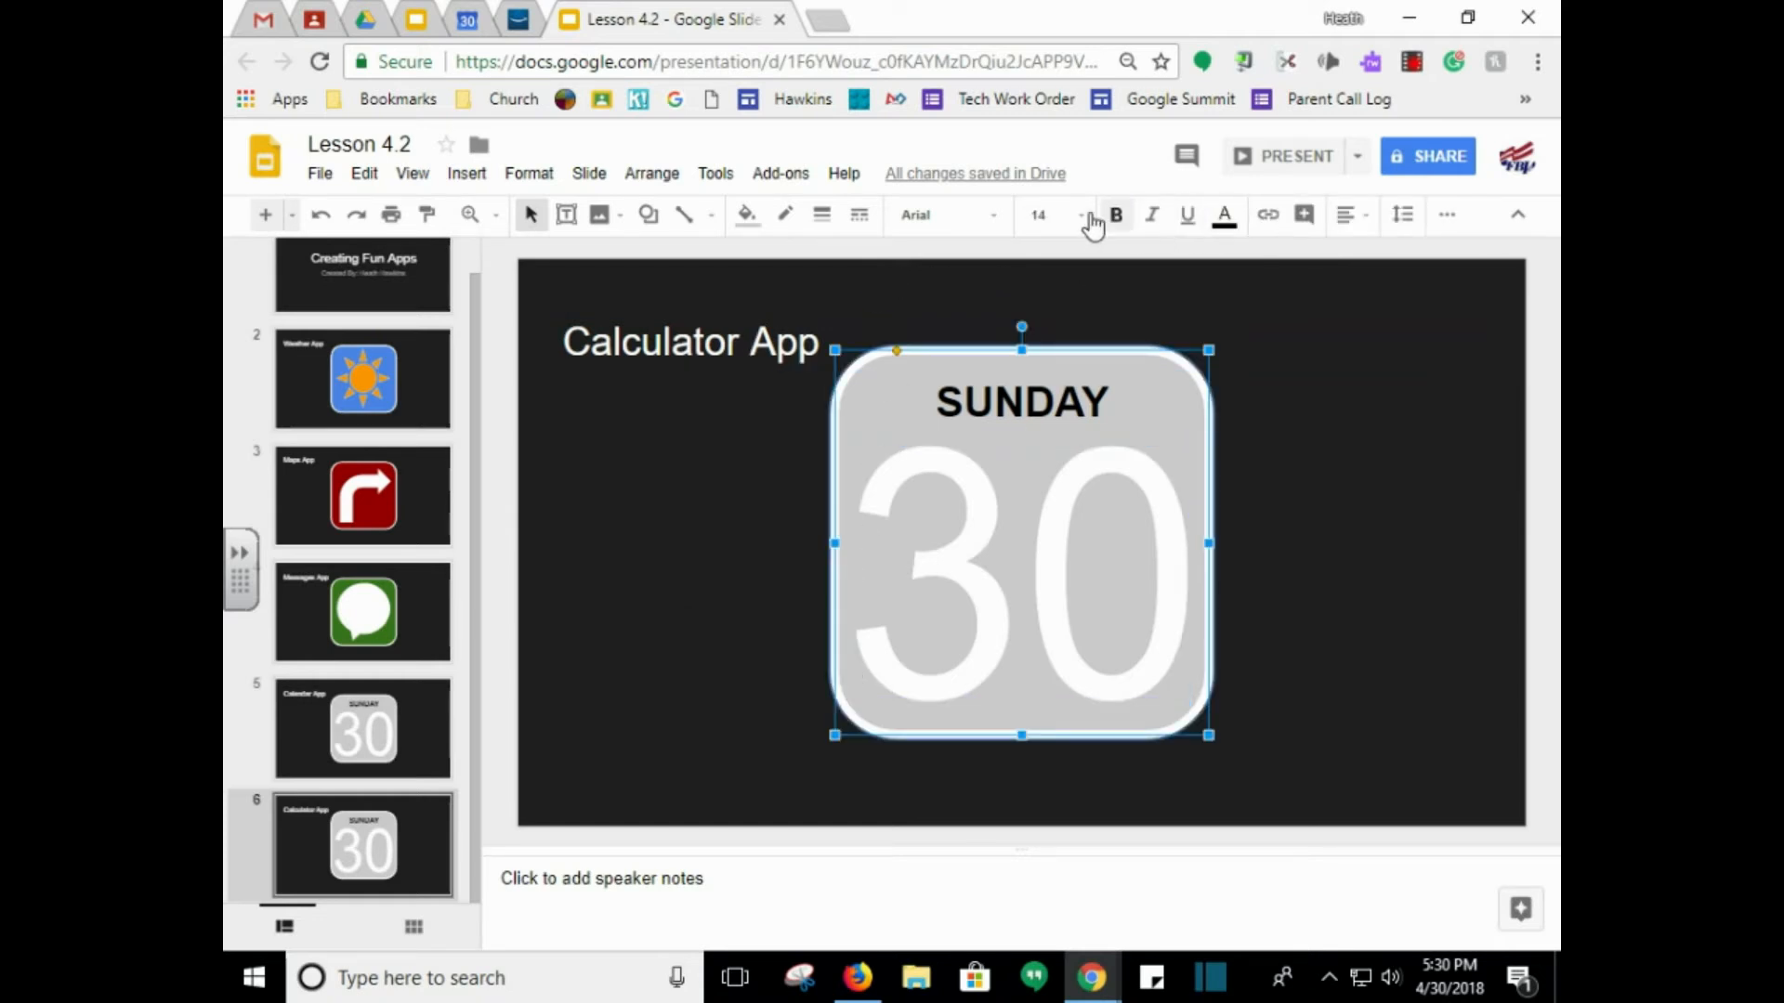
{"action": "left_click", "coordinate": [746, 216]}
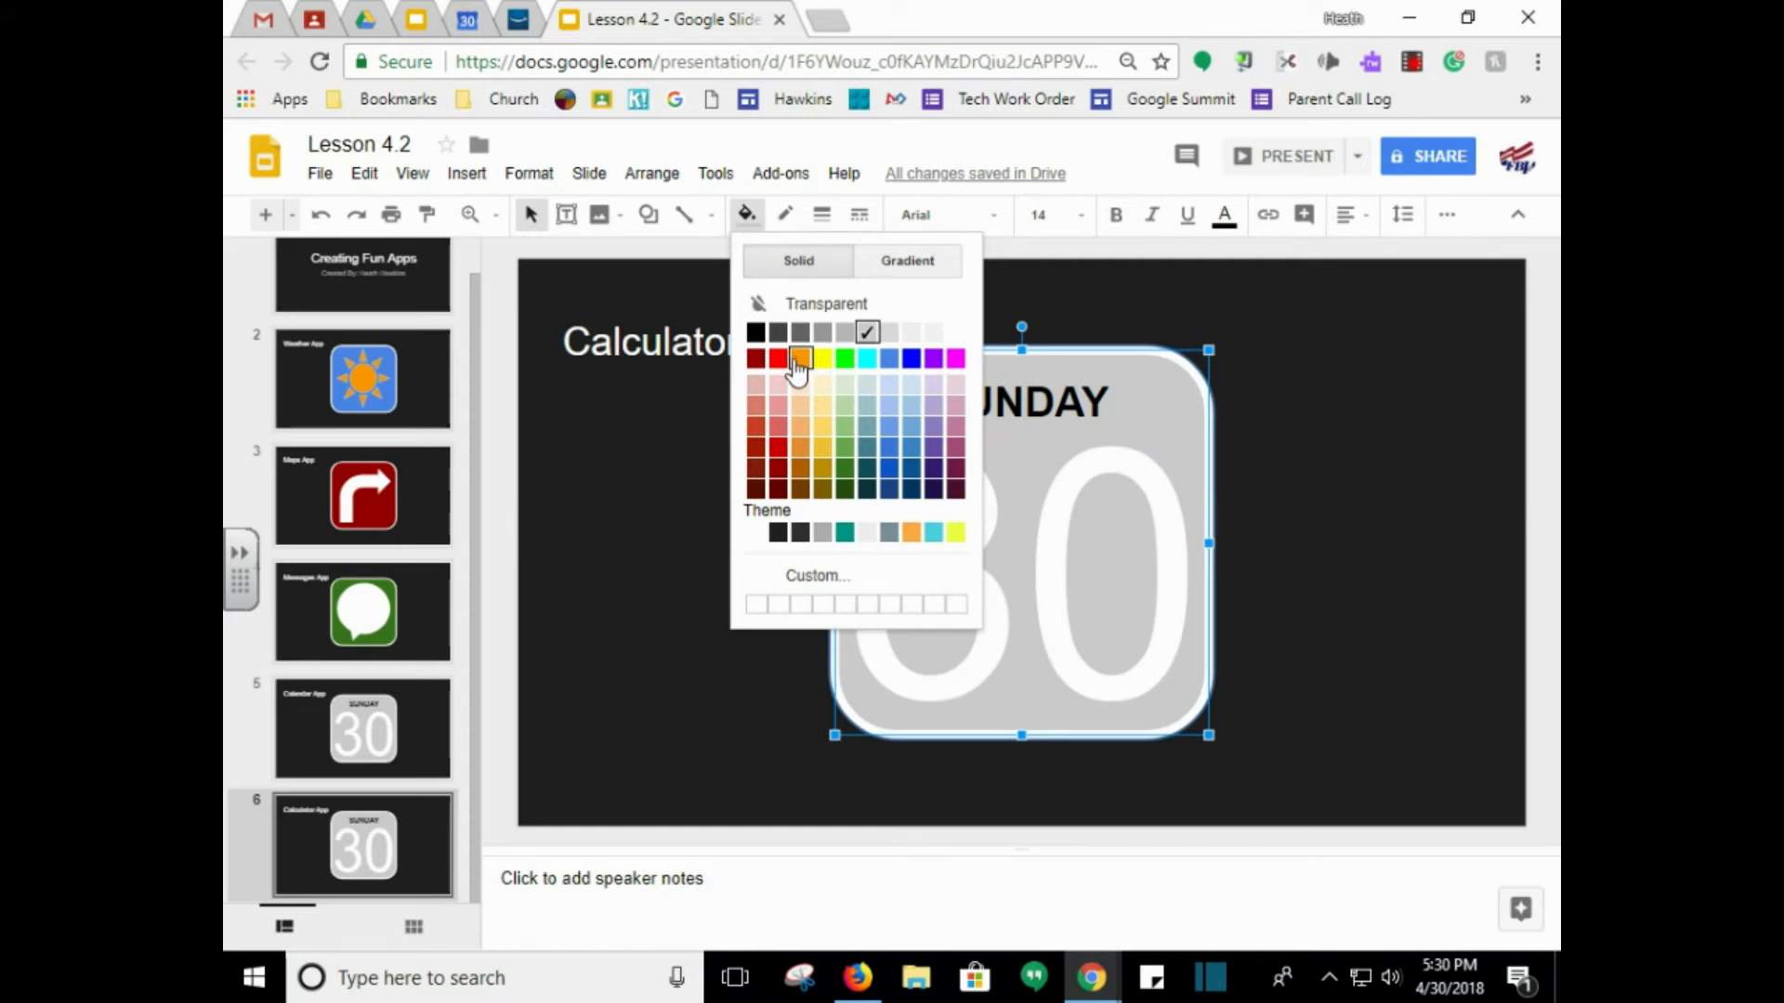
{"action": "left_click", "coordinate": [799, 359]}
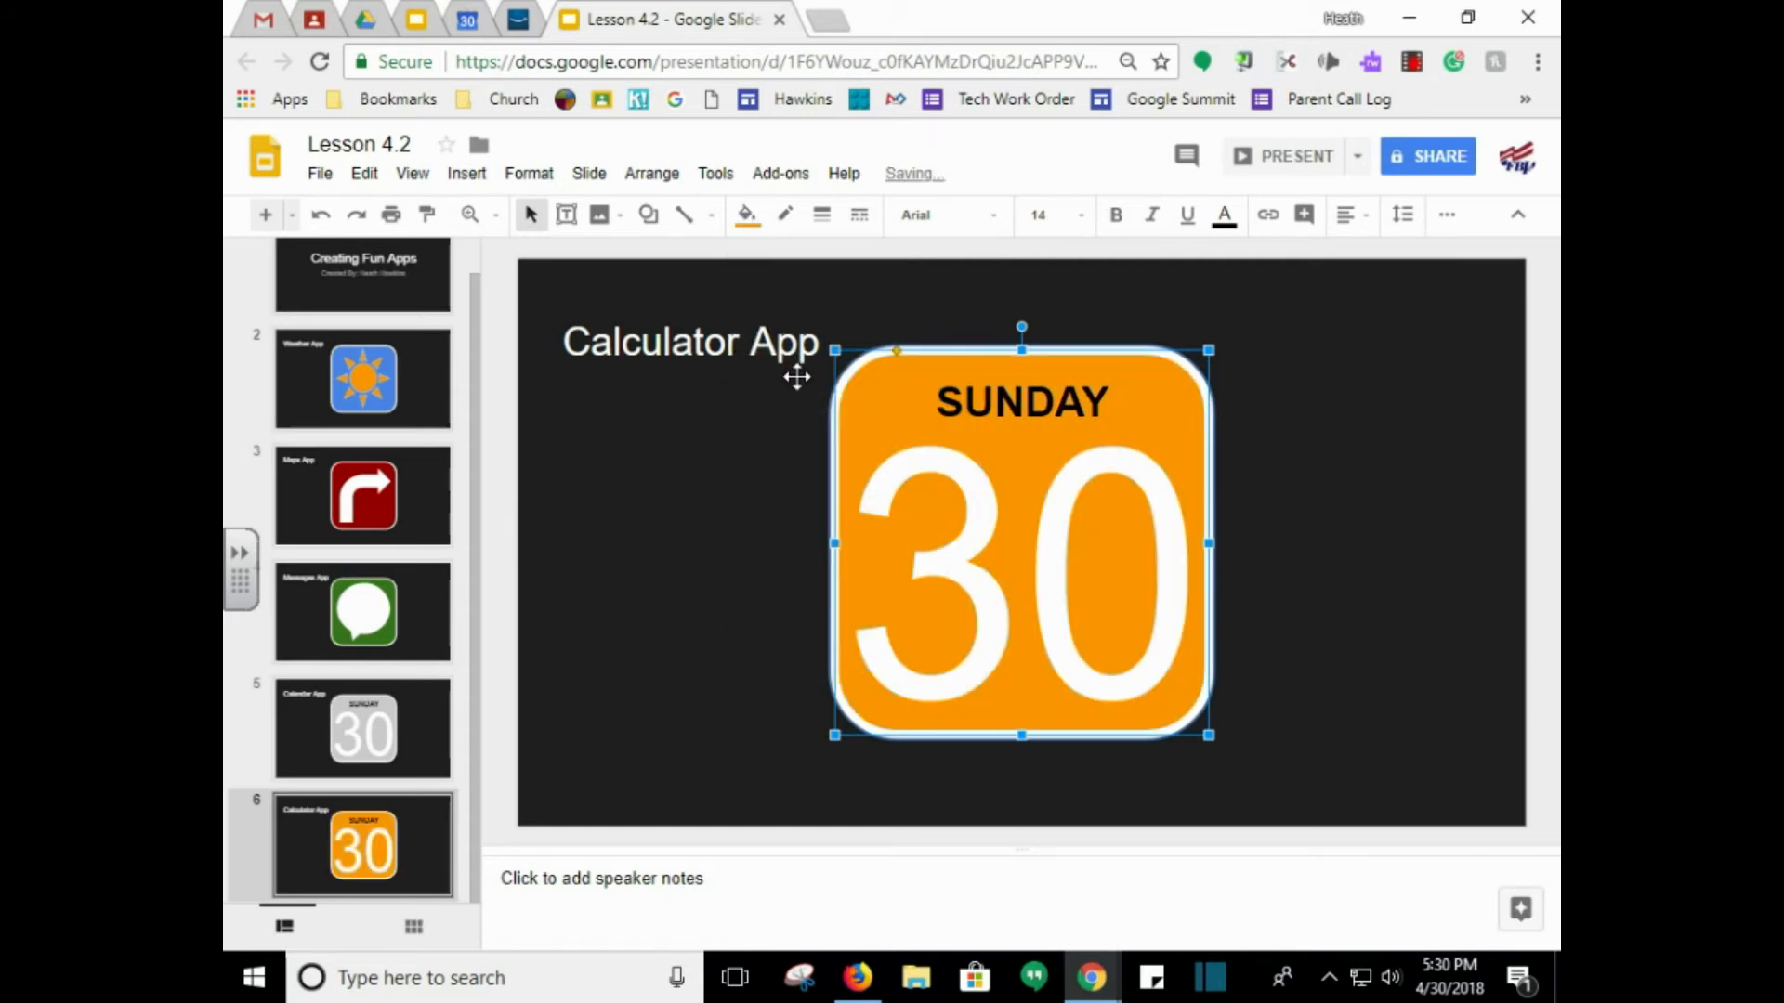